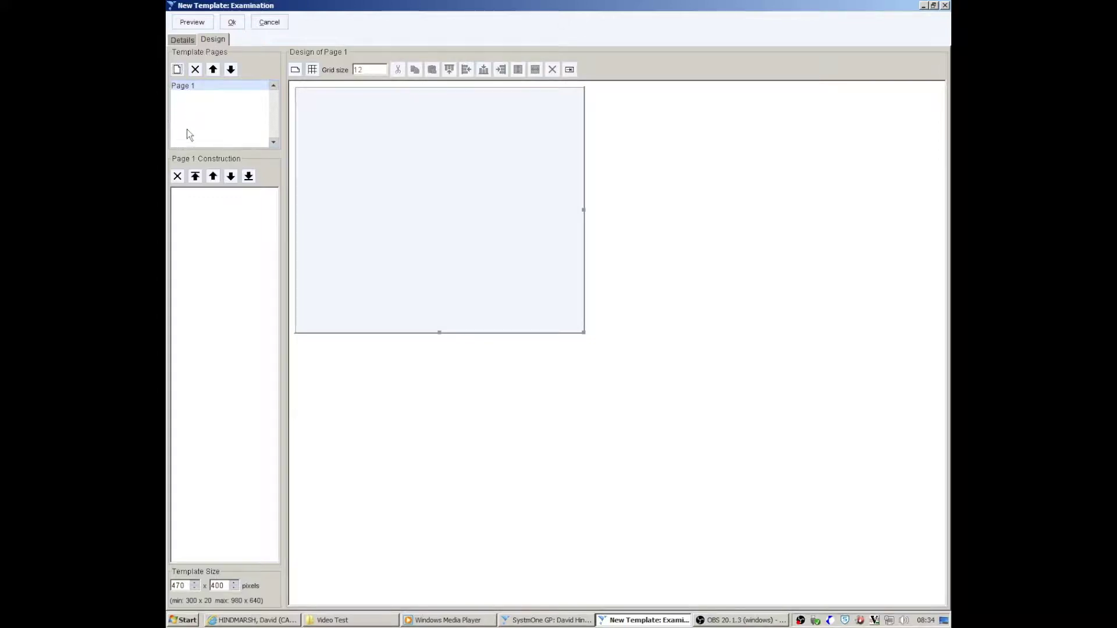
Add the remaining pages and preview the template, stepping through its page tabs.
left_click(177, 69)
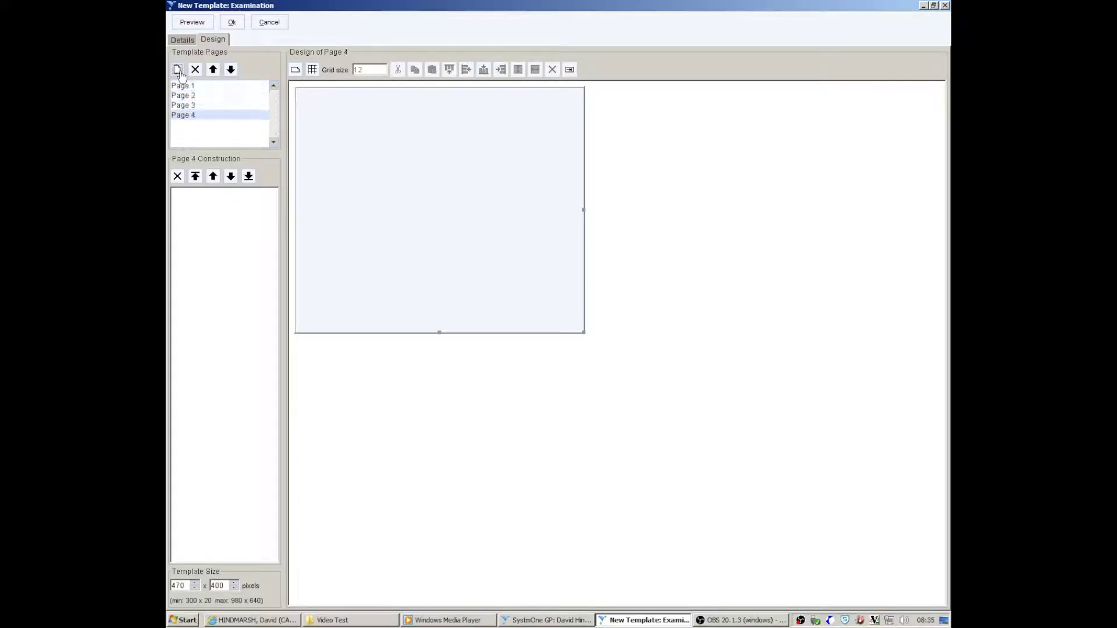
left_click(177, 69)
left_click(177, 69)
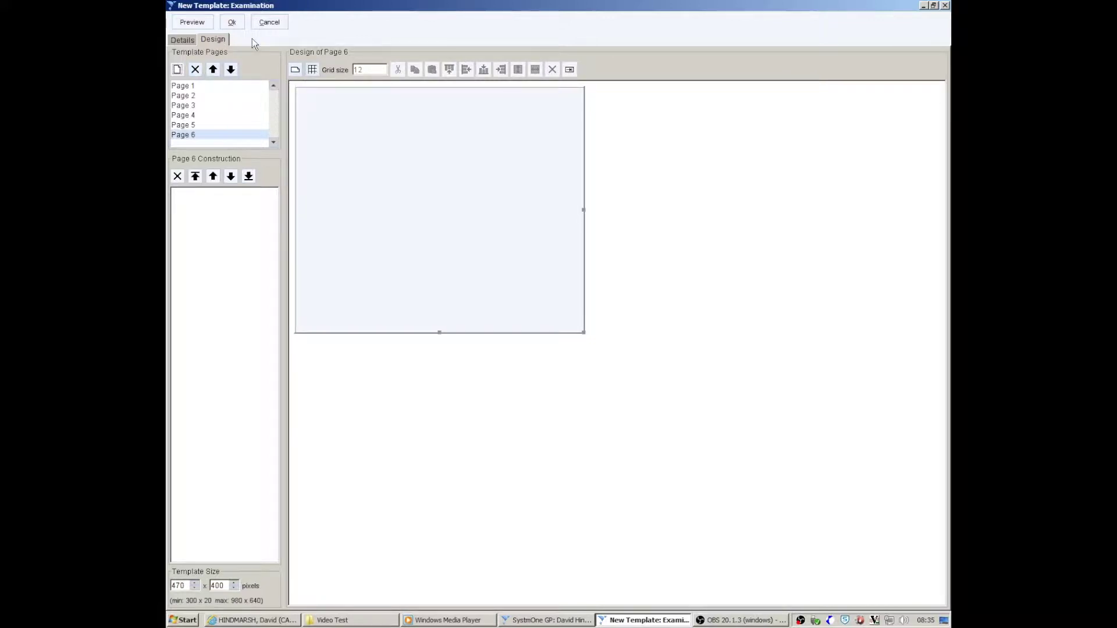
left_click(197, 24)
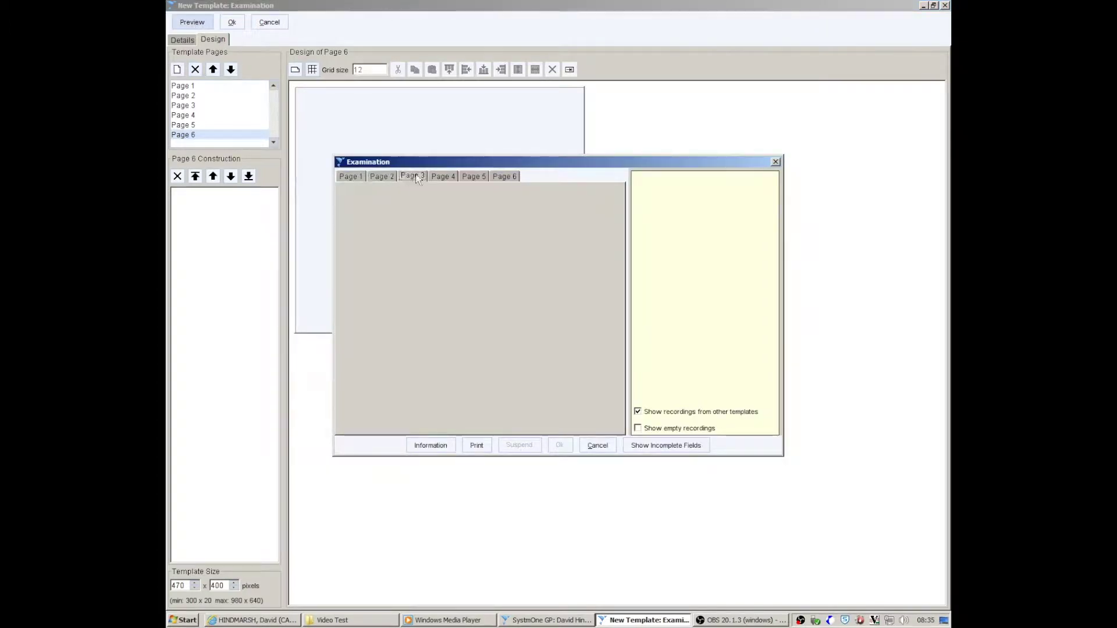
left_click(443, 176)
left_click(505, 177)
left_click(351, 176)
left_click(597, 446)
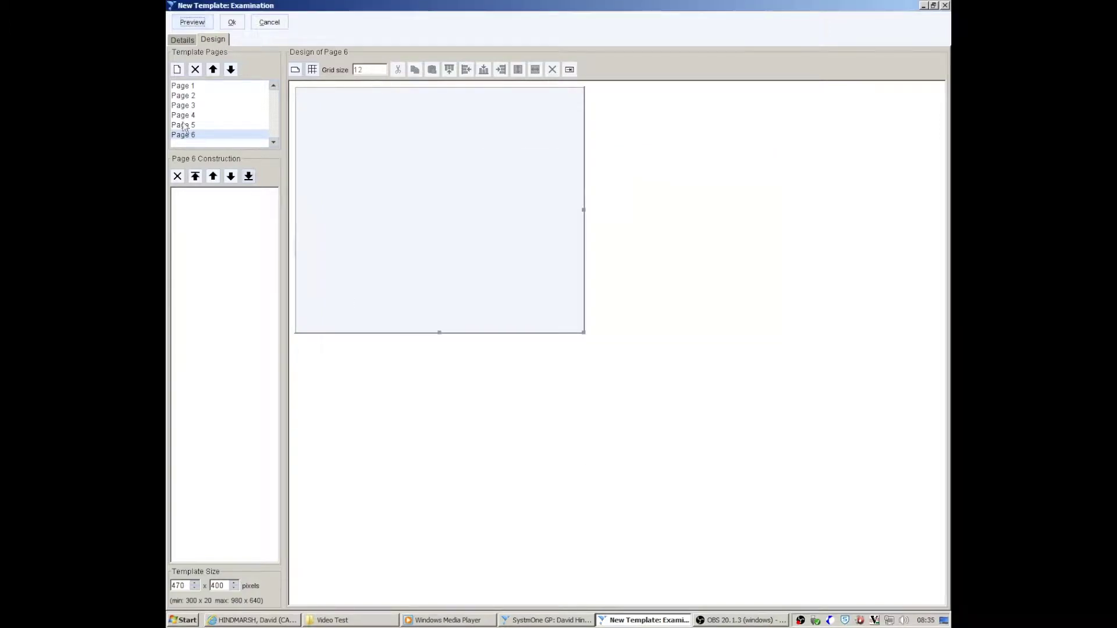
Show Pages 1, 2 and 4 in the designer in turn.
left_click(192, 89)
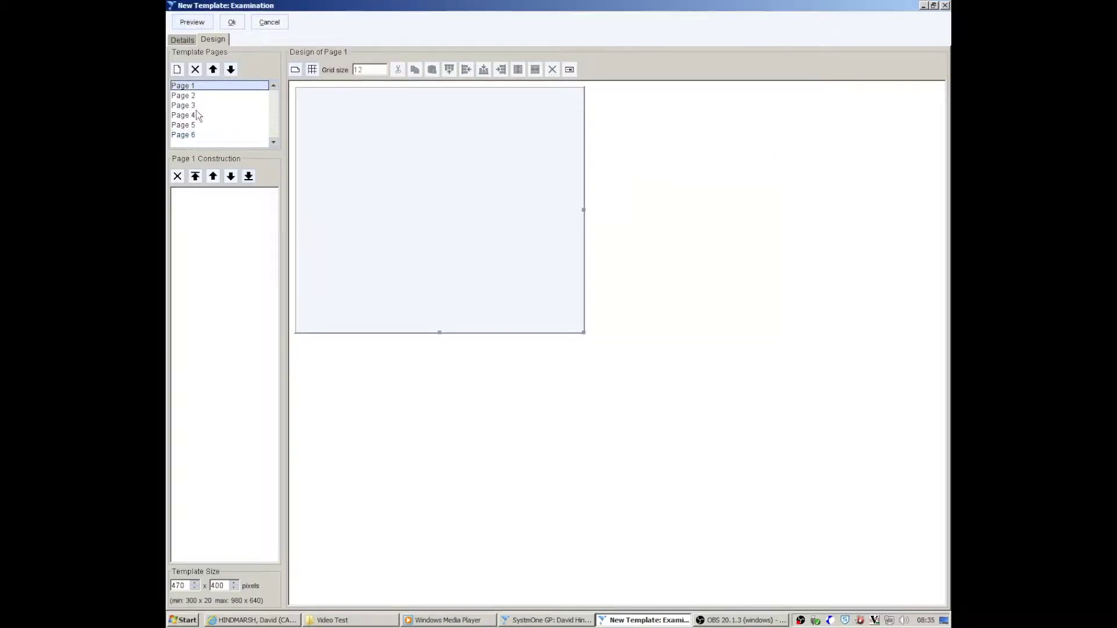
left_click(191, 97)
left_click(191, 115)
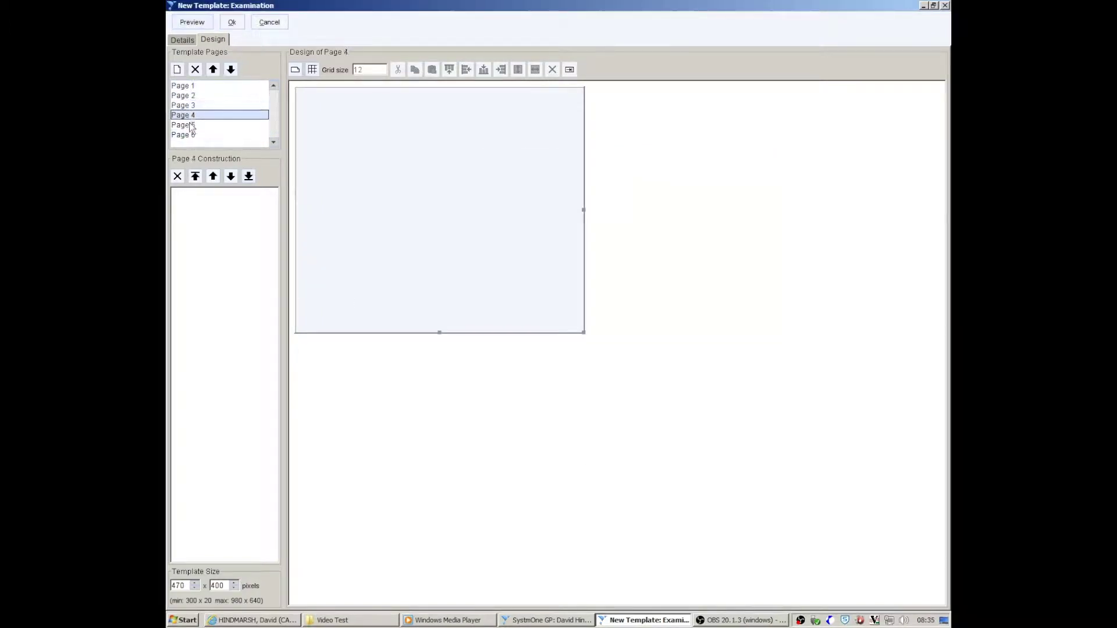
Delete Pages 6 and 5, confirming each deletion.
double_click(195, 137)
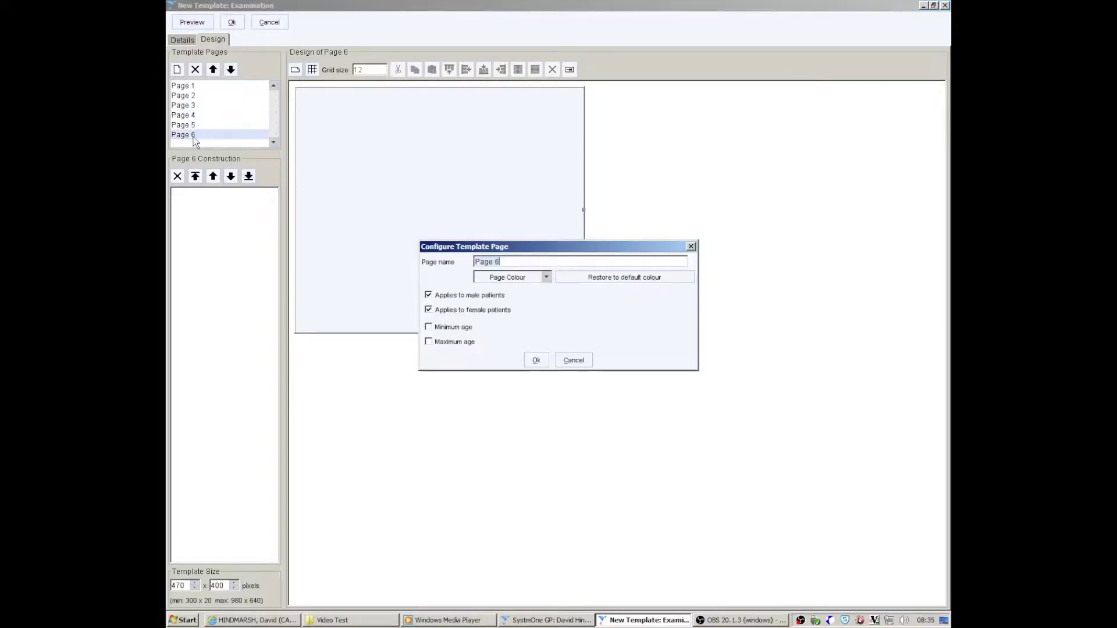
left_click(573, 360)
left_click(195, 69)
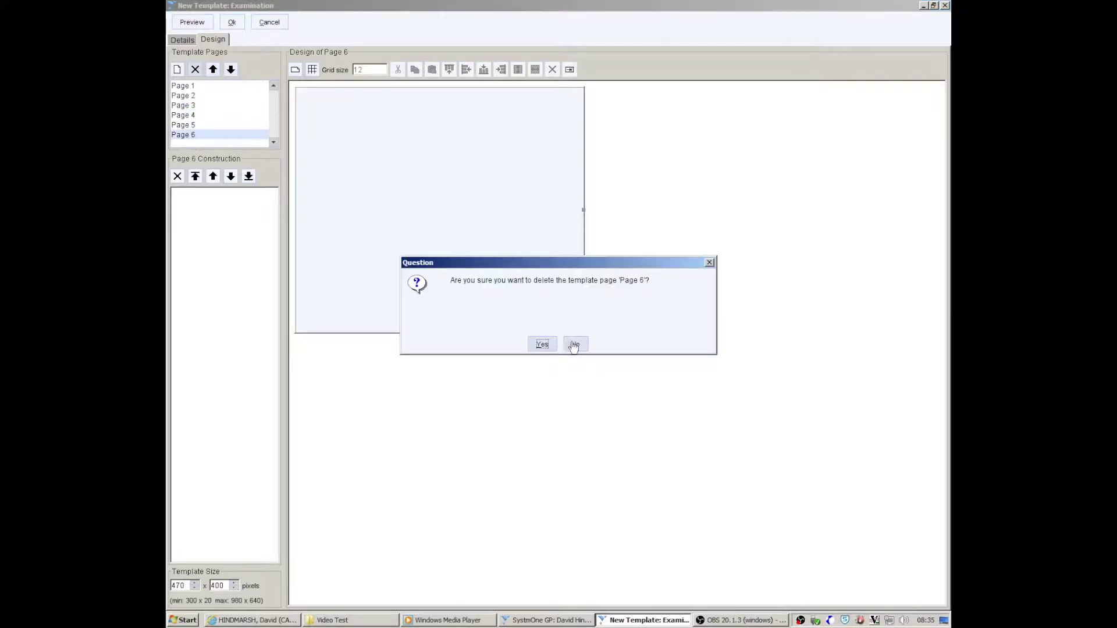
left_click(546, 344)
left_click(195, 69)
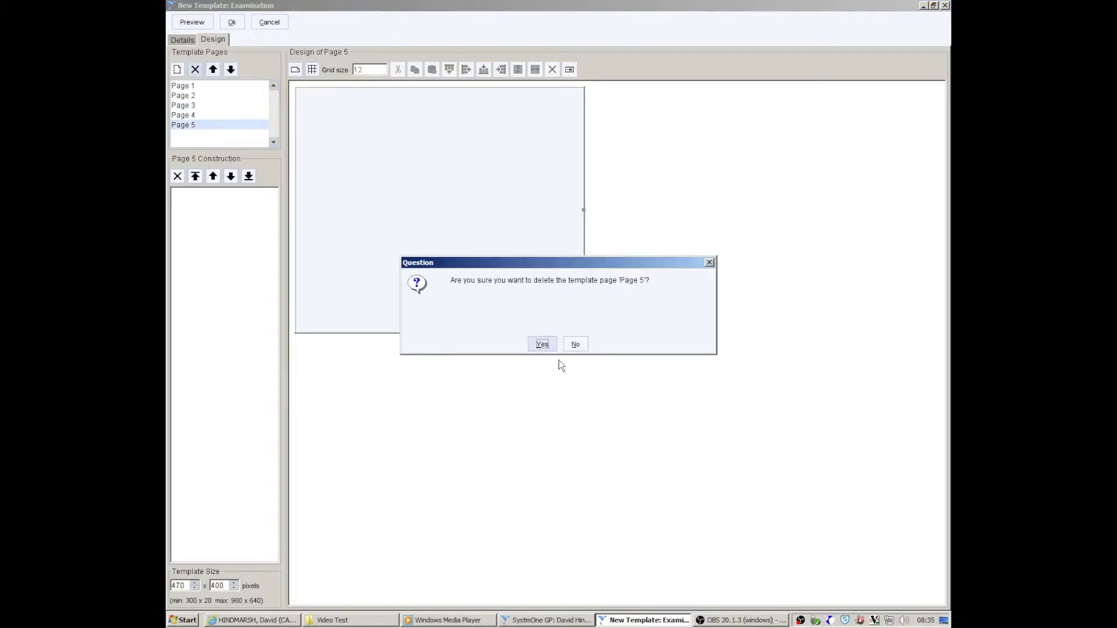
left_click(543, 346)
Delete Pages 4, 3 and 2, then stretch Page 1 to 640 pixels tall.
left_click(195, 69)
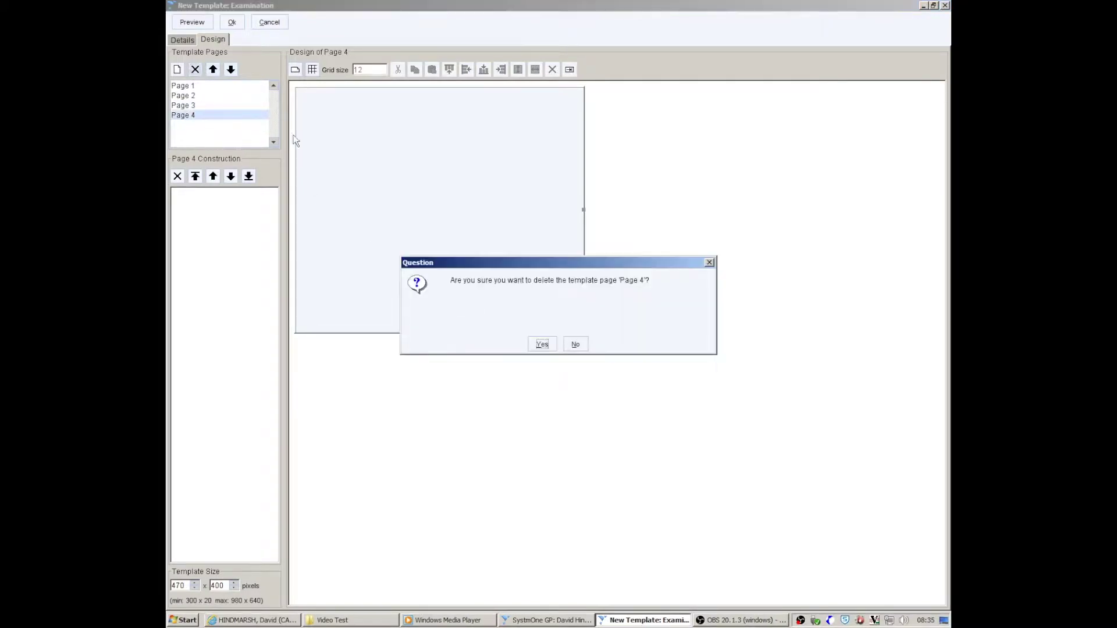
left_click(542, 346)
left_click(195, 69)
left_click(544, 345)
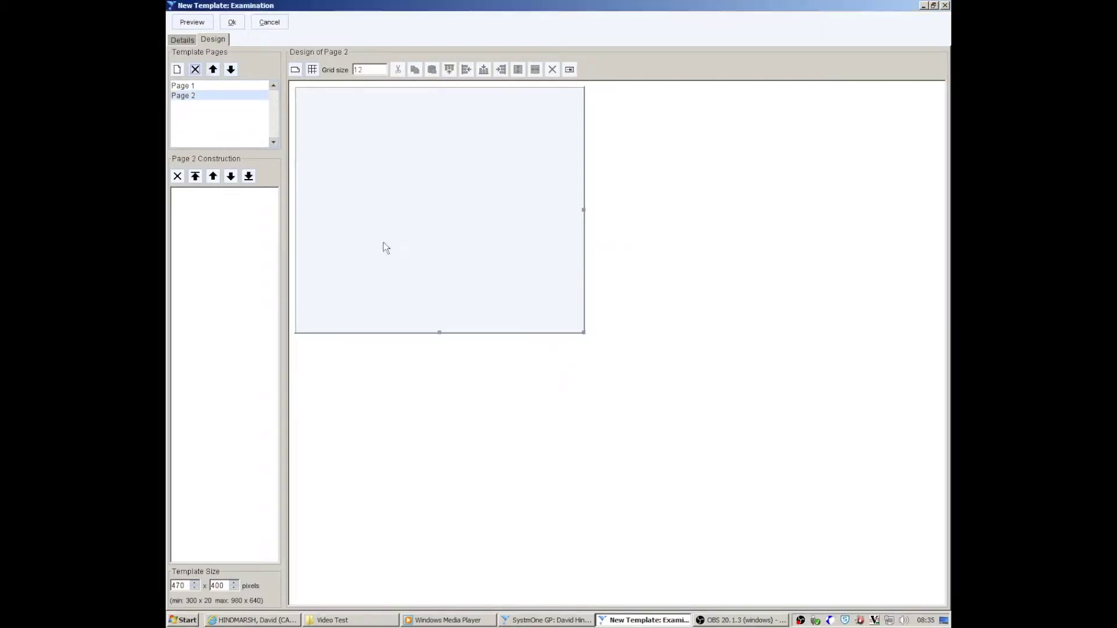
left_click(195, 69)
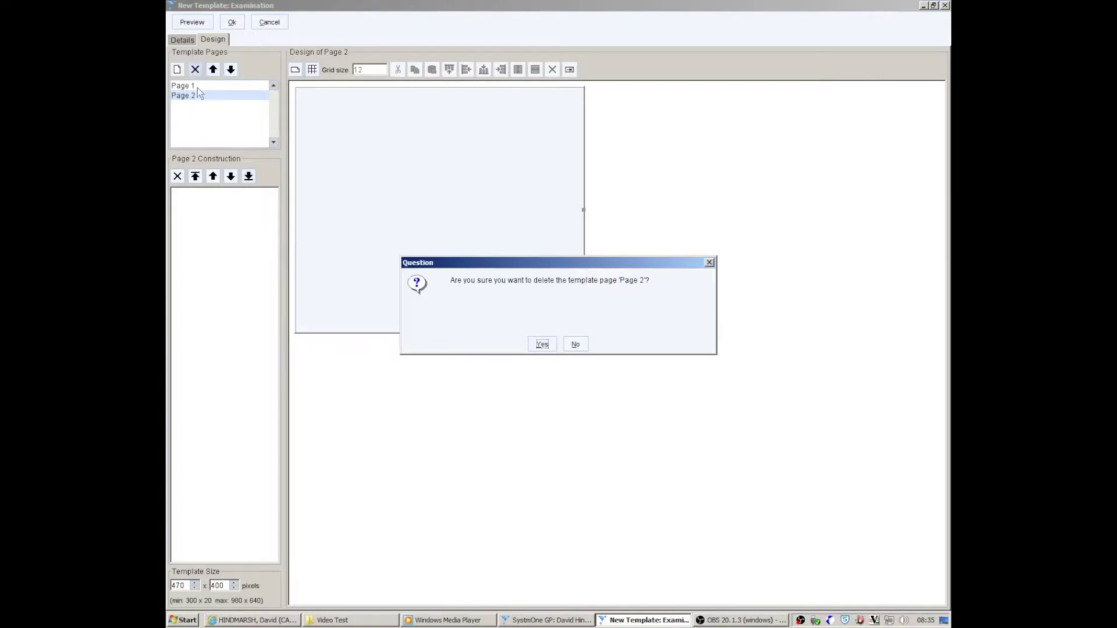
left_click(544, 344)
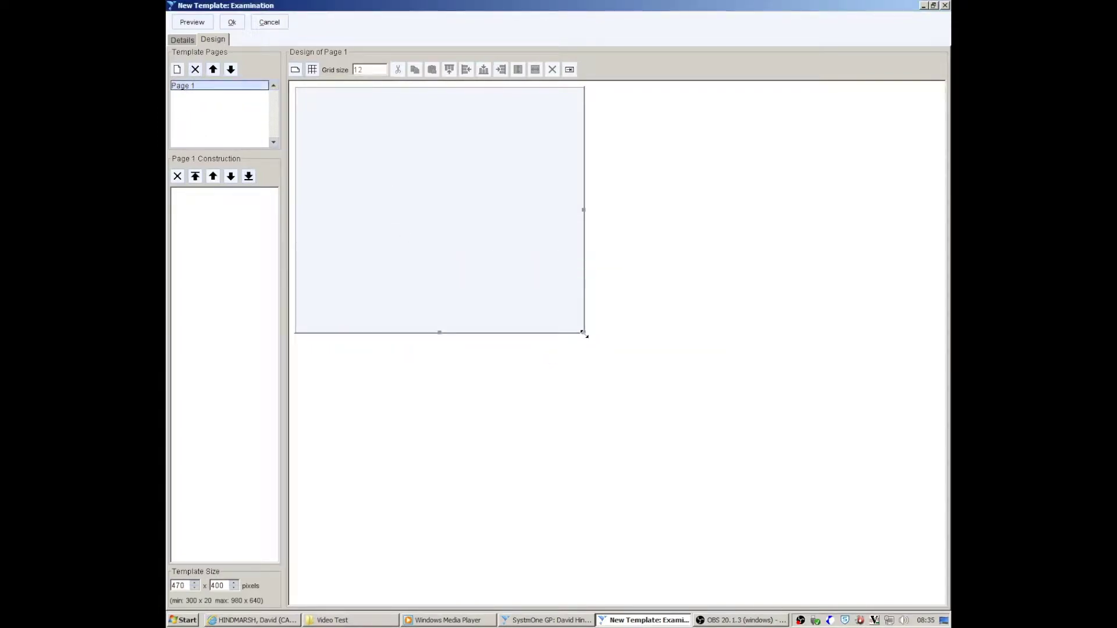
mouse_move(584, 333)
left_mouse_down()
mouse_move(586, 488)
mouse_move(692, 386)
left_mouse_up()
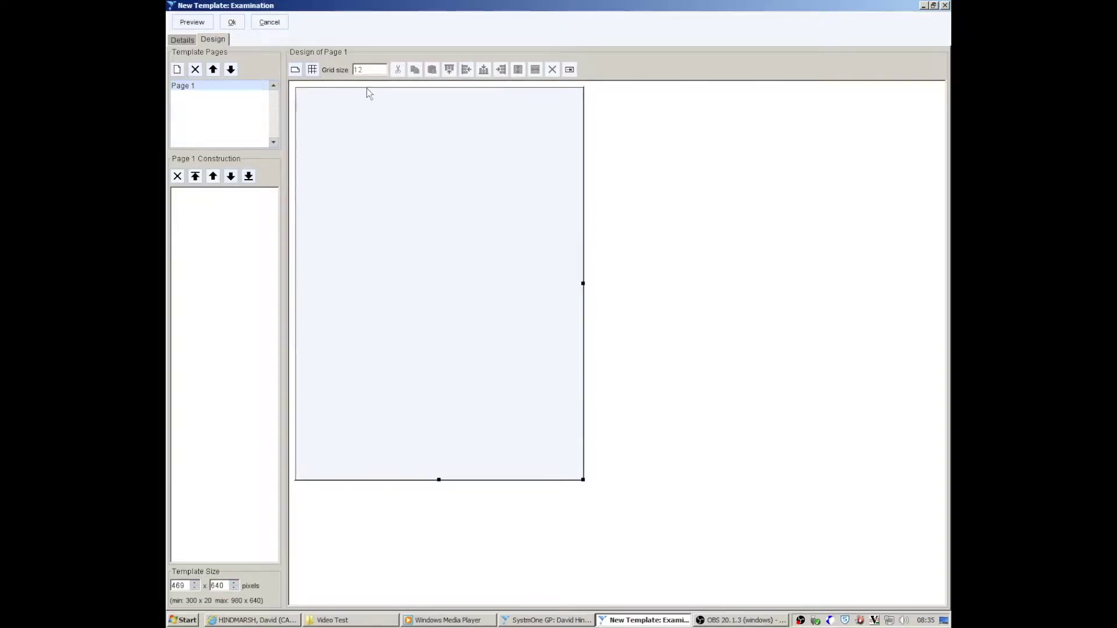
Rename Page 1 to 'Clinical examination' in its page settings.
double_click(188, 86)
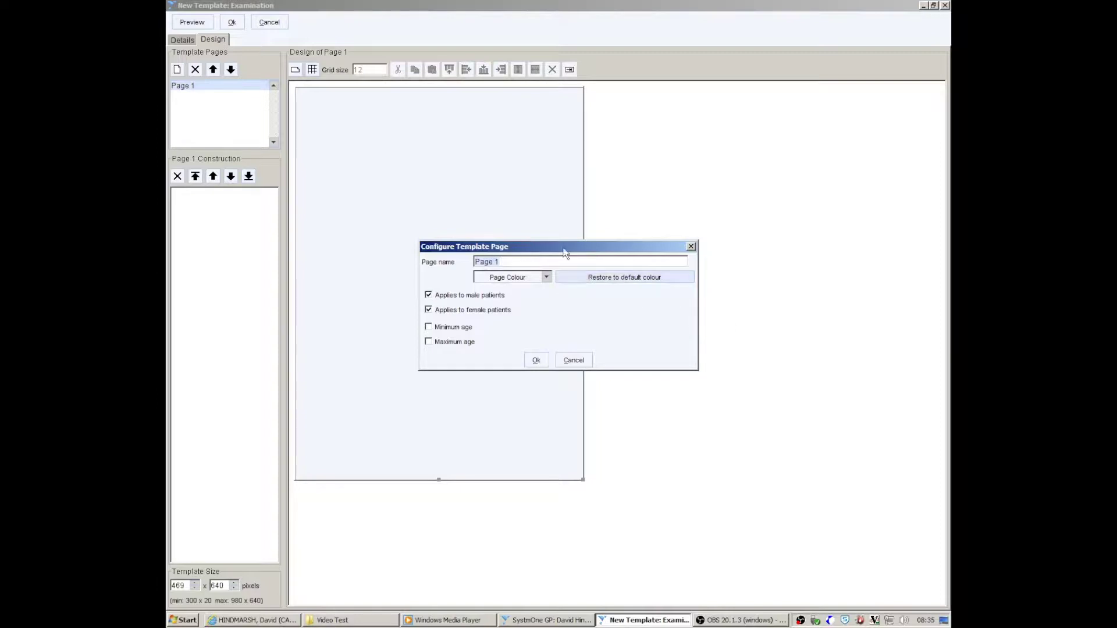
key("BackSpace")
type("Clinical exa")
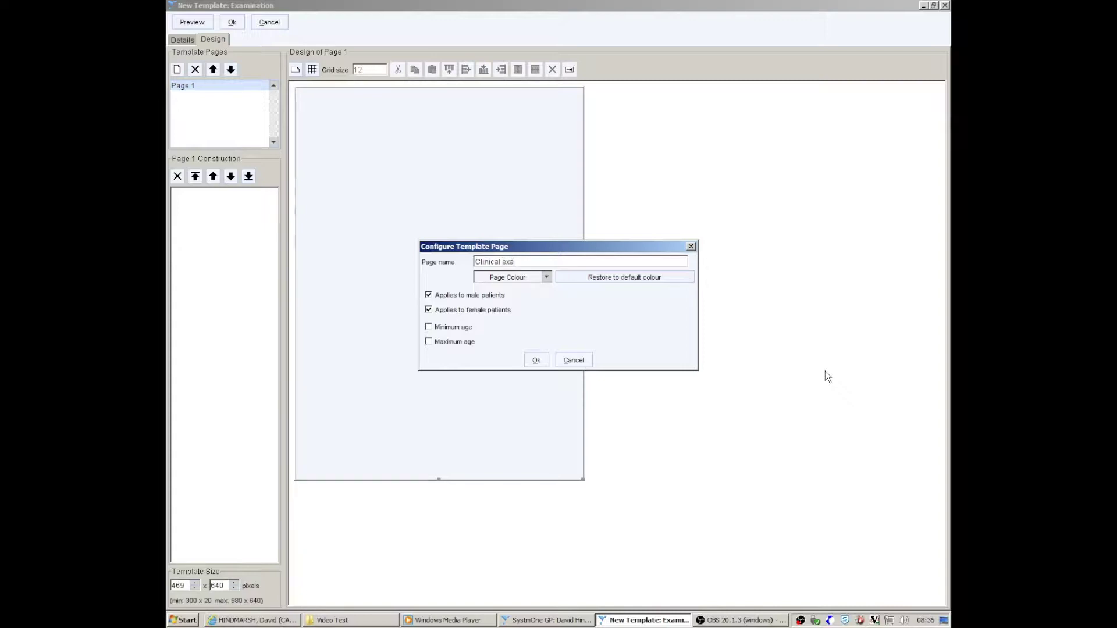
type("mination")
Apply the new page name with a pale yellow page colour.
left_click(546, 277)
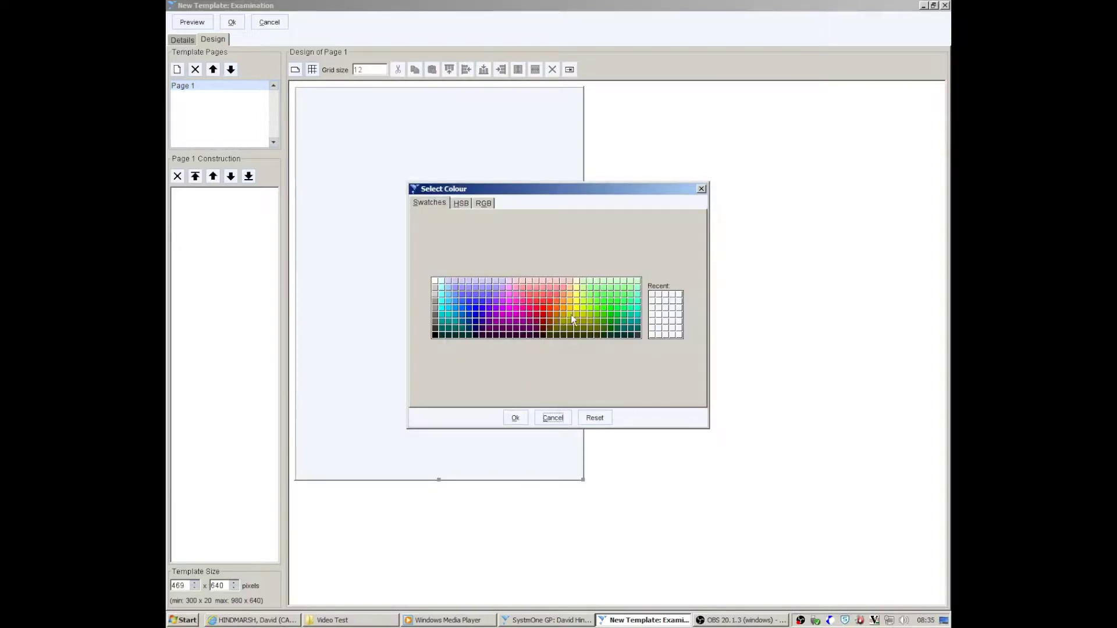
left_click(578, 288)
left_click(515, 419)
left_click(535, 359)
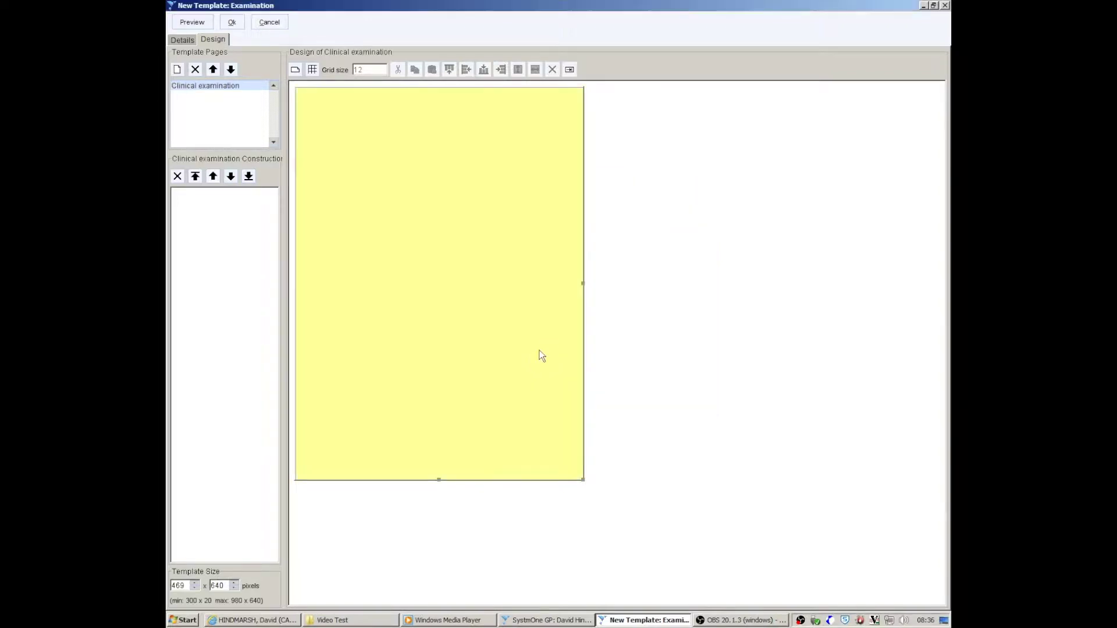
Change the page background colour to light blue.
double_click(242, 90)
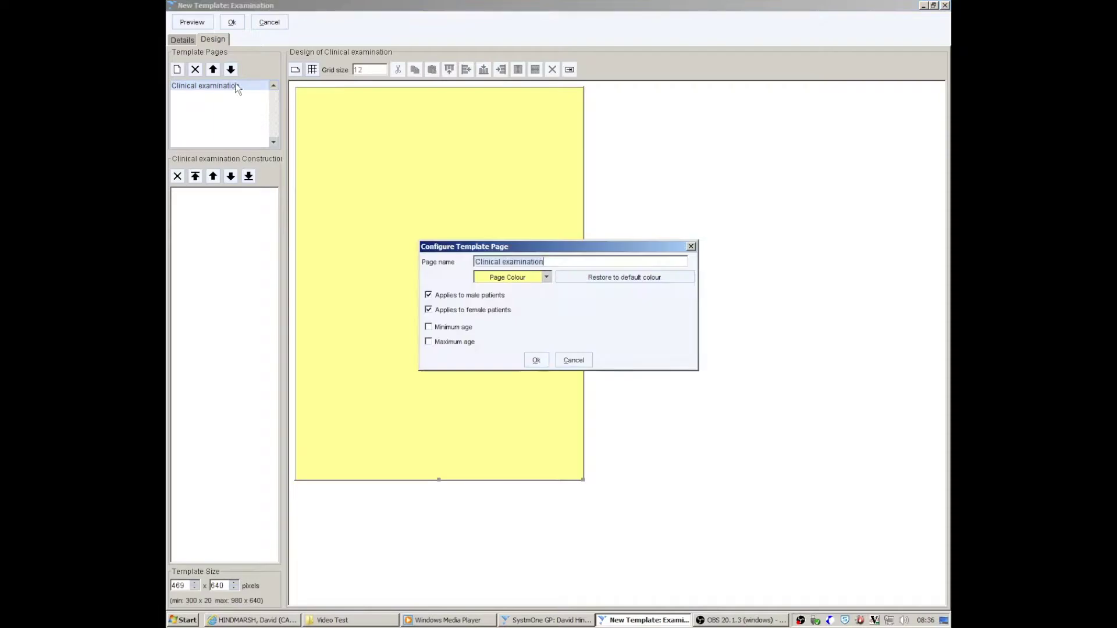
left_click(541, 277)
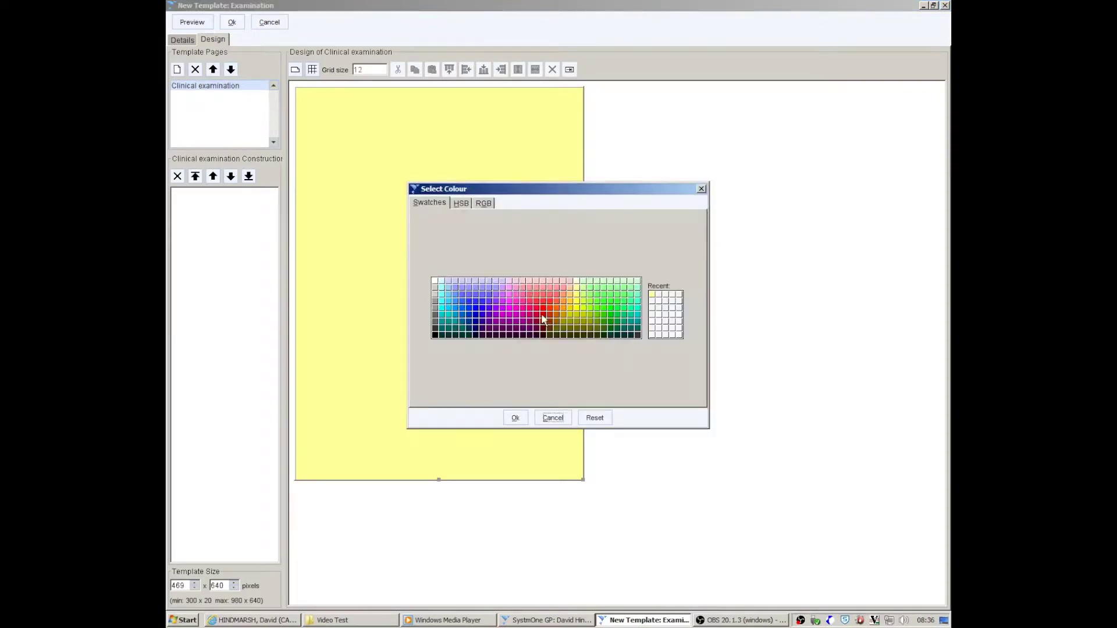
left_click(454, 300)
left_click(514, 418)
left_click(536, 360)
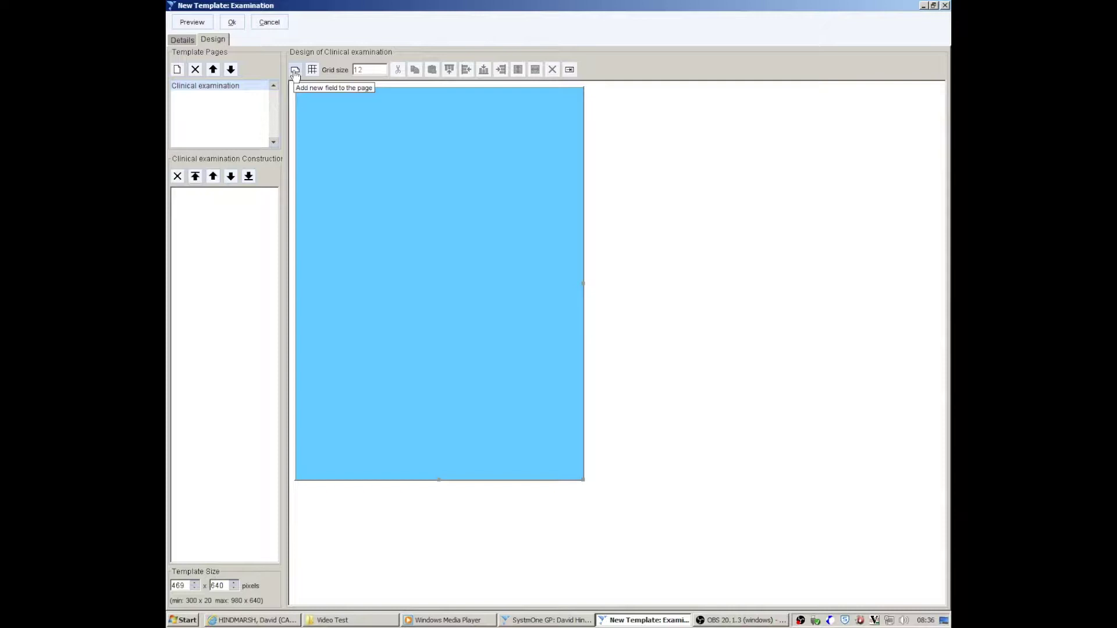
Show the Add new field dropdown and scroll through the available field types.
left_click(296, 71)
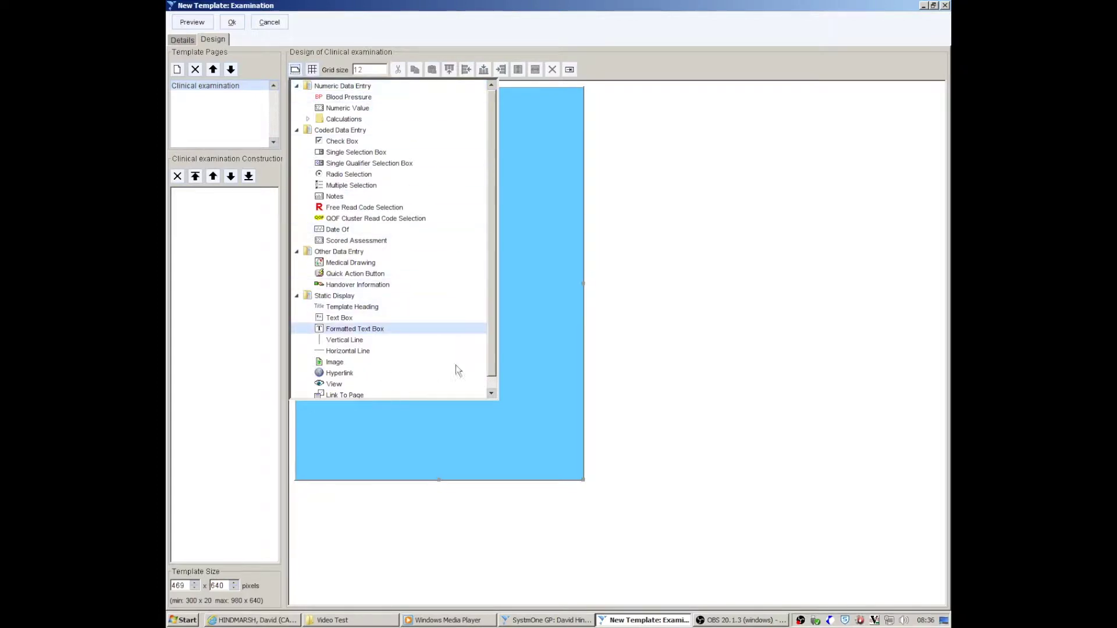
scroll(500, 303, "down", 1)
scroll(479, 200, "up", 1)
scroll(497, 302, "down", 1)
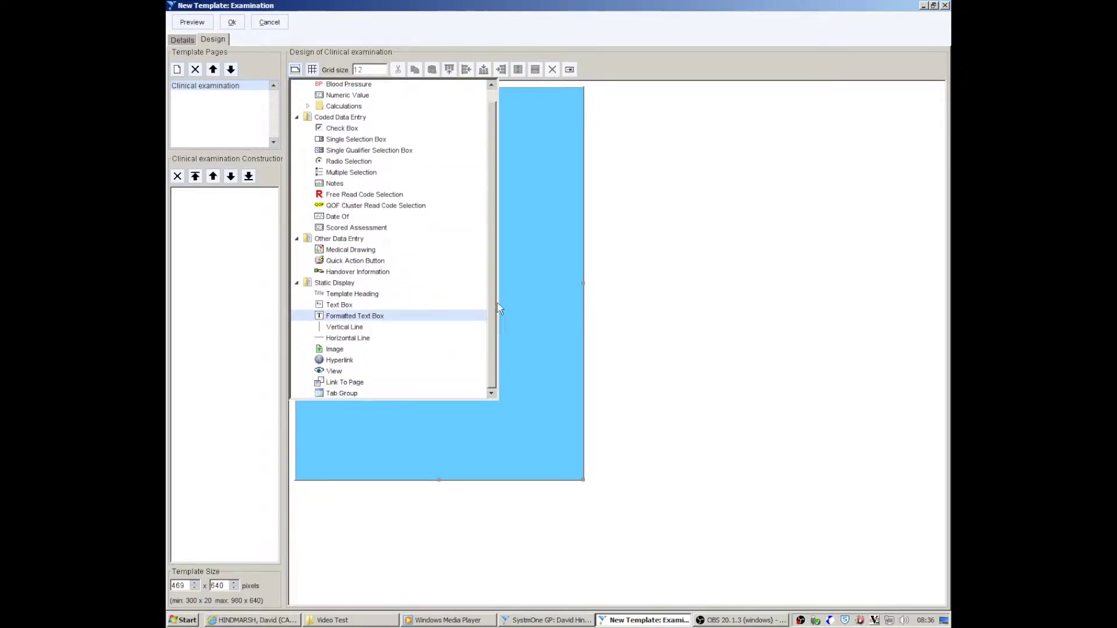
scroll(499, 273, "up", 1)
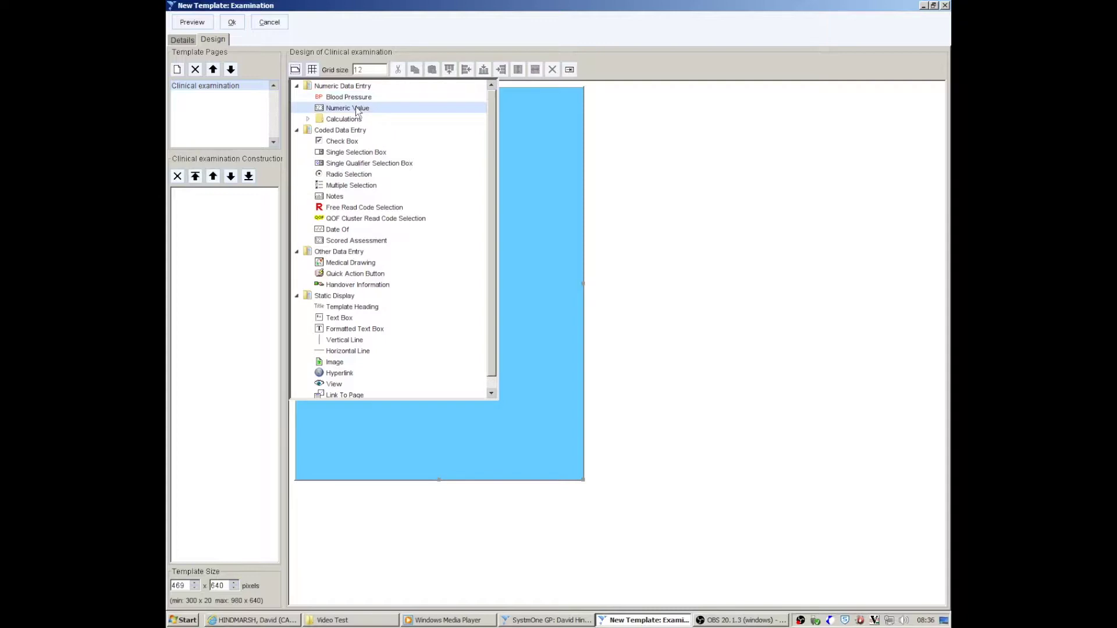
Draw a numeric value field near the top of the Clinical examination page.
left_click(357, 108)
left_click_drag(322, 119, 522, 154)
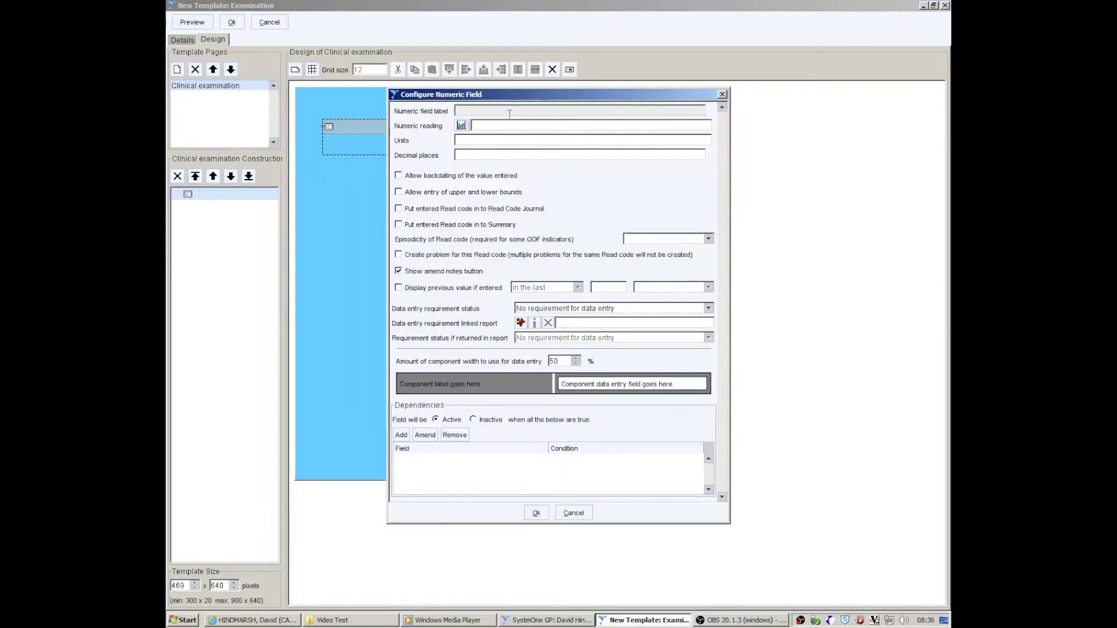
left_click(470, 111)
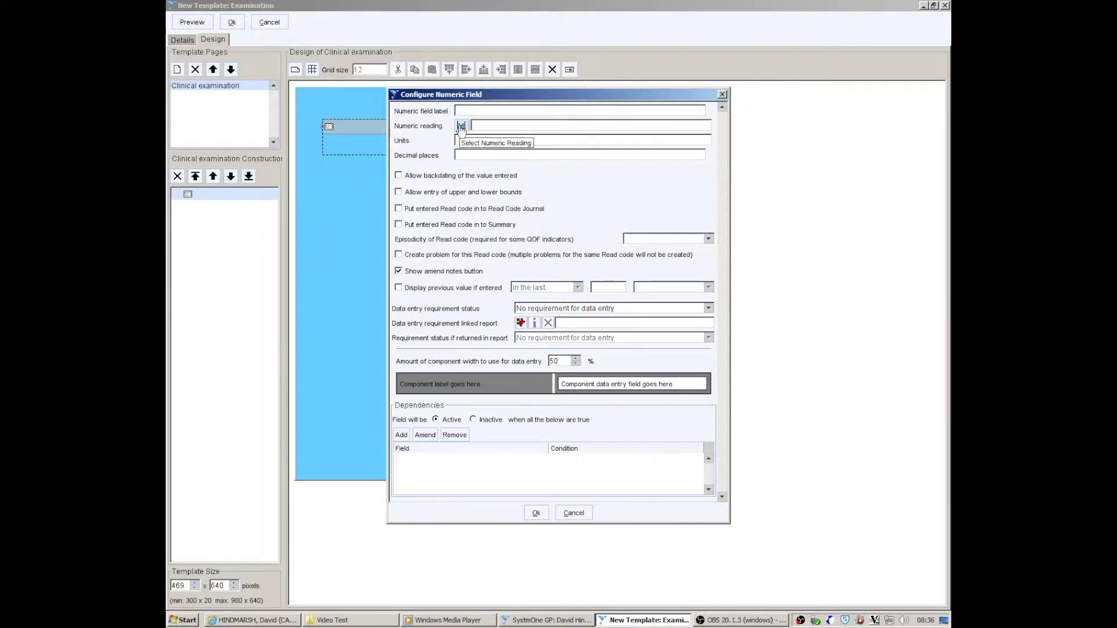
left_click(461, 125)
Search 'oxygen' and set the field's reading to Blood oxygen saturation (X7708, %).
left_click(437, 166)
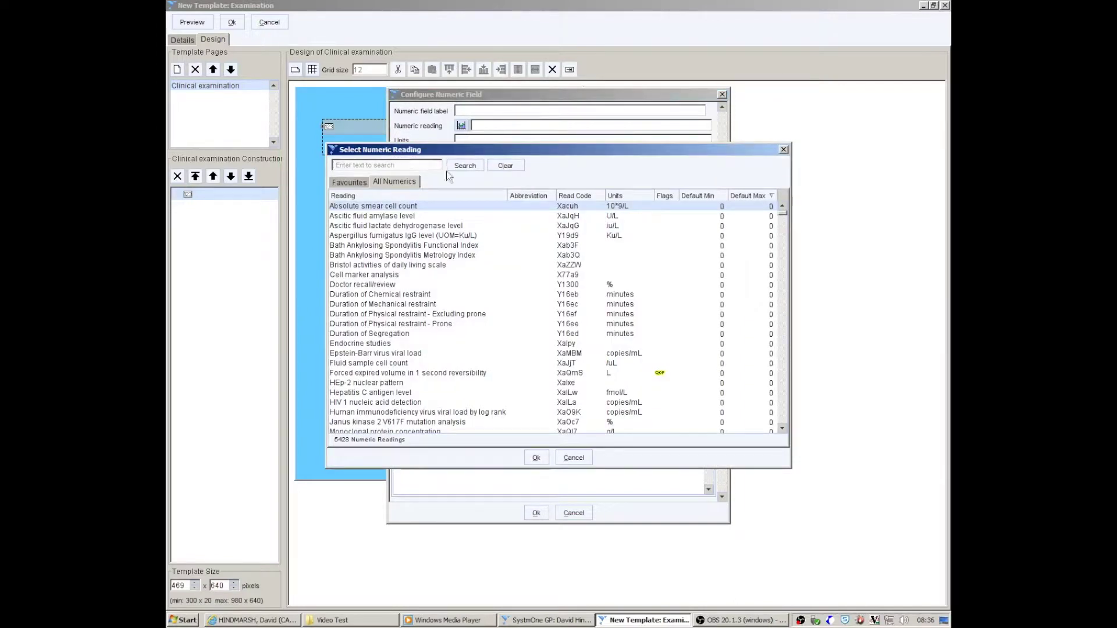
type("oxyge")
type("n")
key("Return")
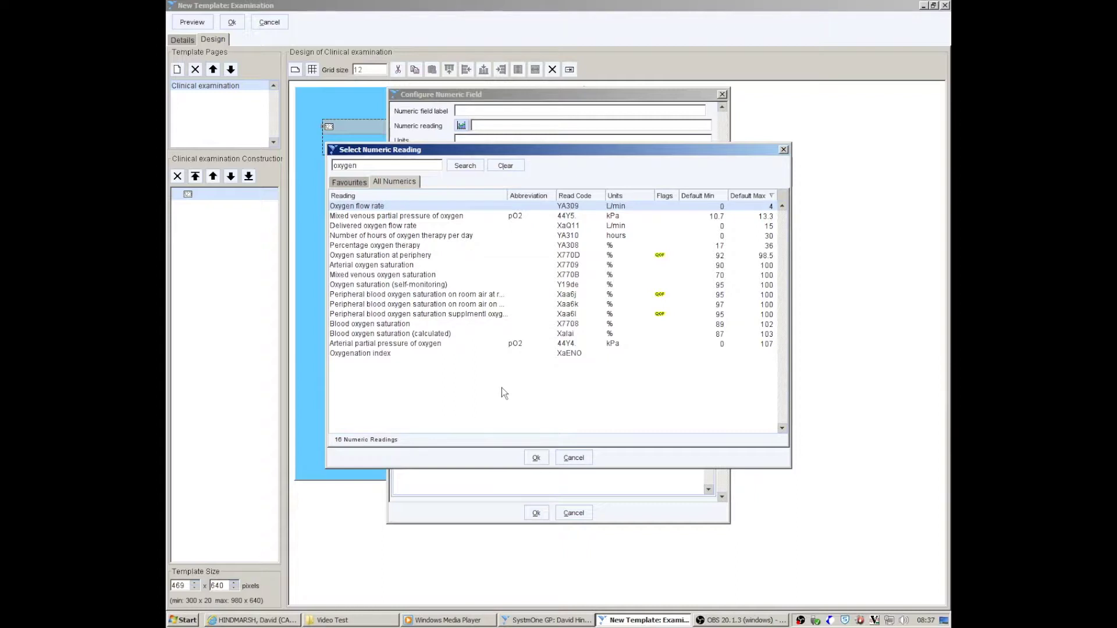
left_click(389, 257)
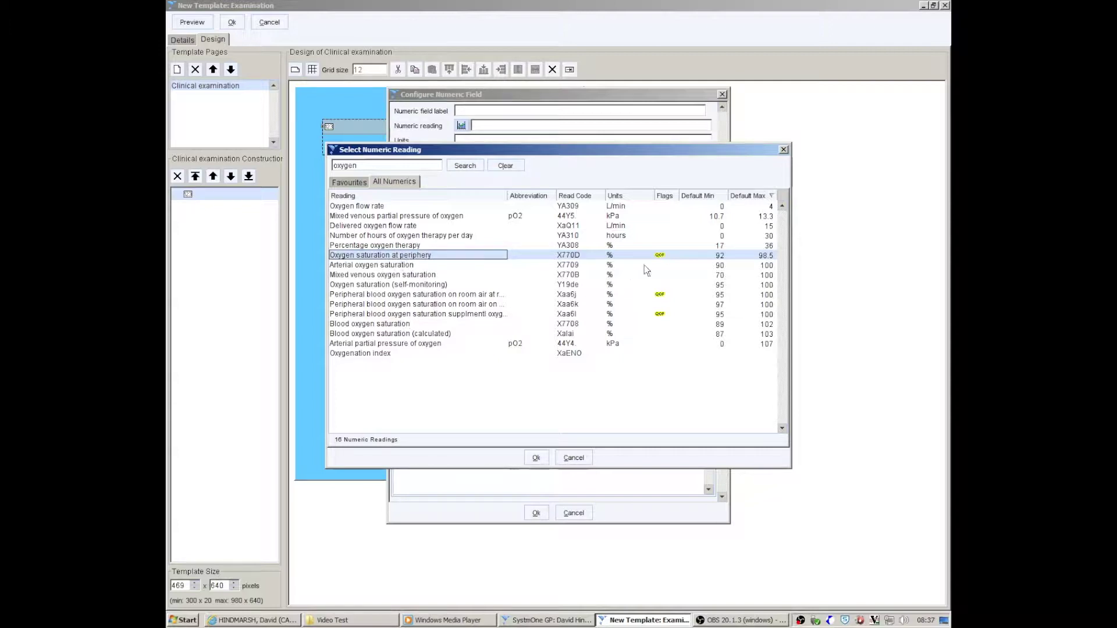
left_click(385, 326)
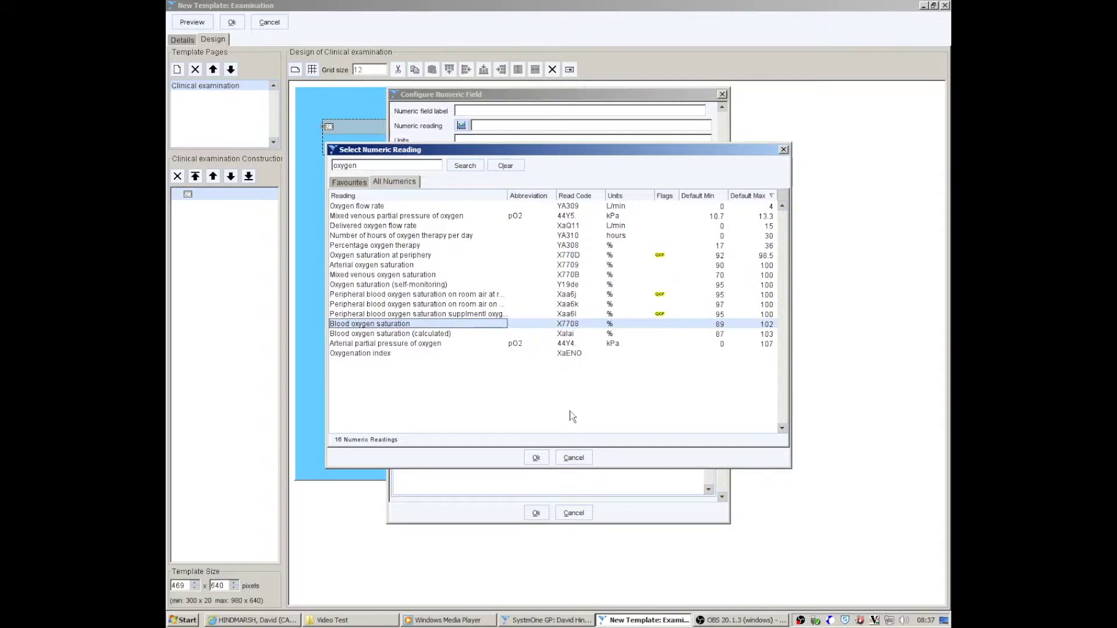
left_click(537, 458)
left_click(537, 457)
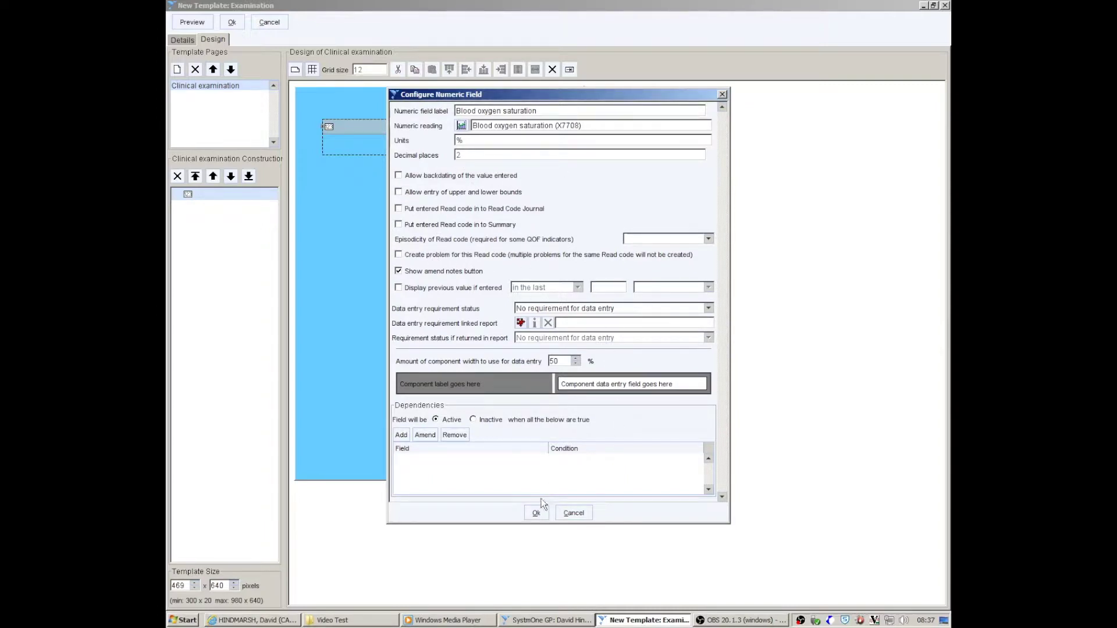
left_click(536, 513)
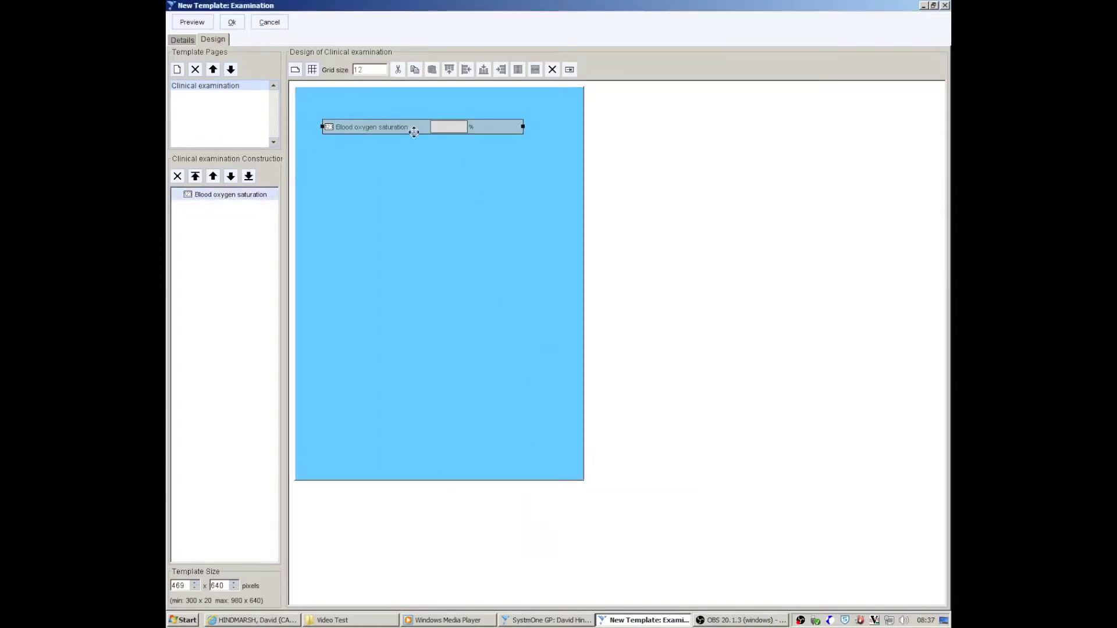
Nudge the oxygen field down-left and draw a check box beneath it.
left_click_drag(413, 132, 403, 149)
left_click(378, 173)
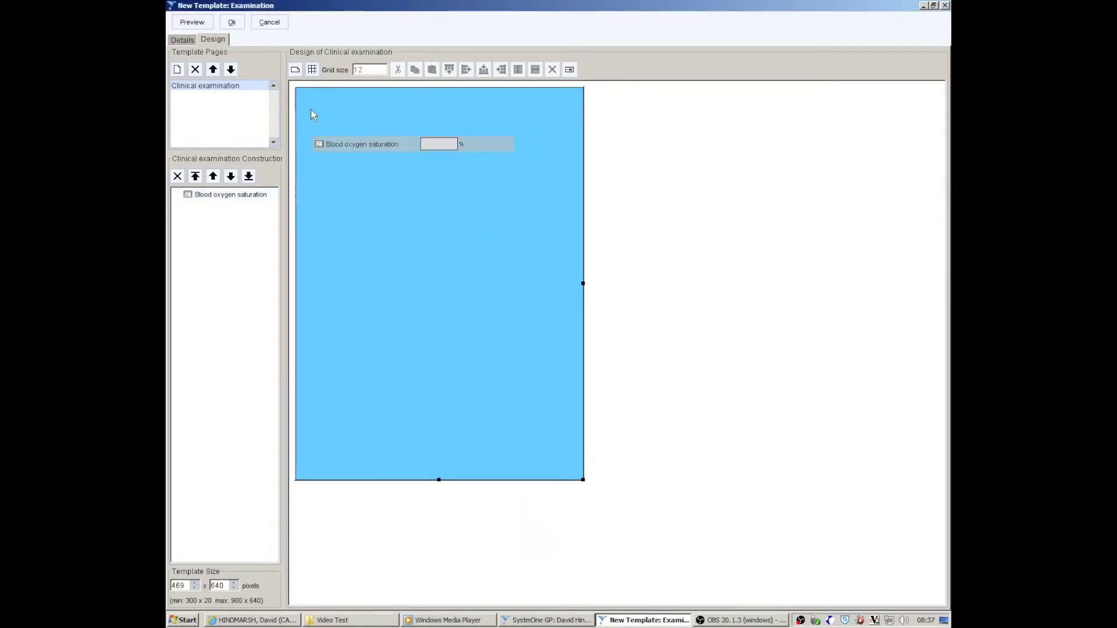
left_click(296, 70)
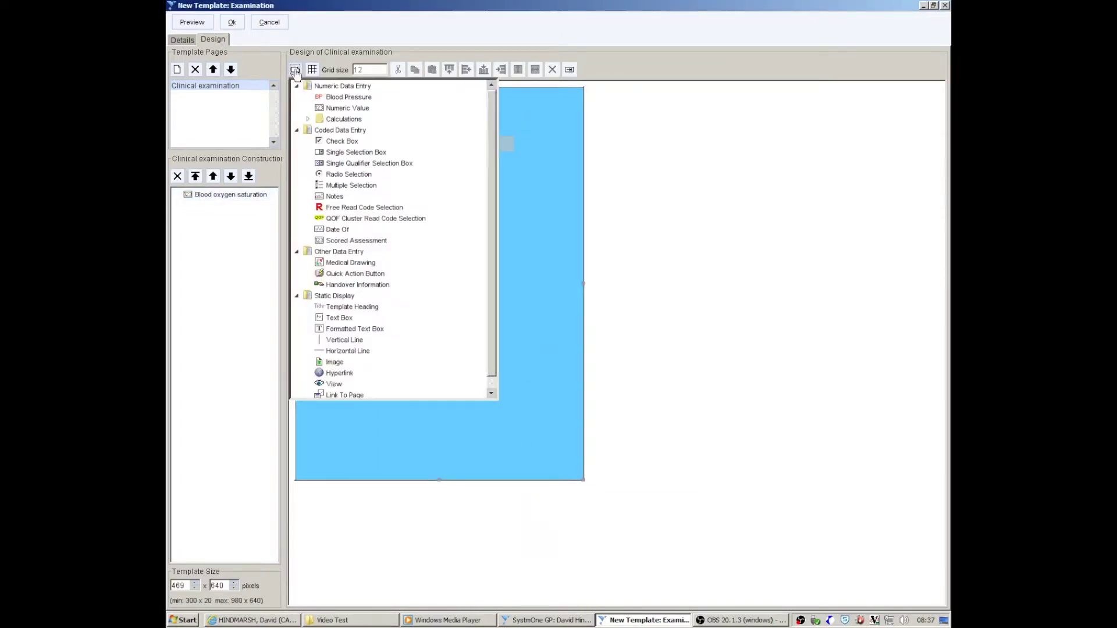
left_click(339, 140)
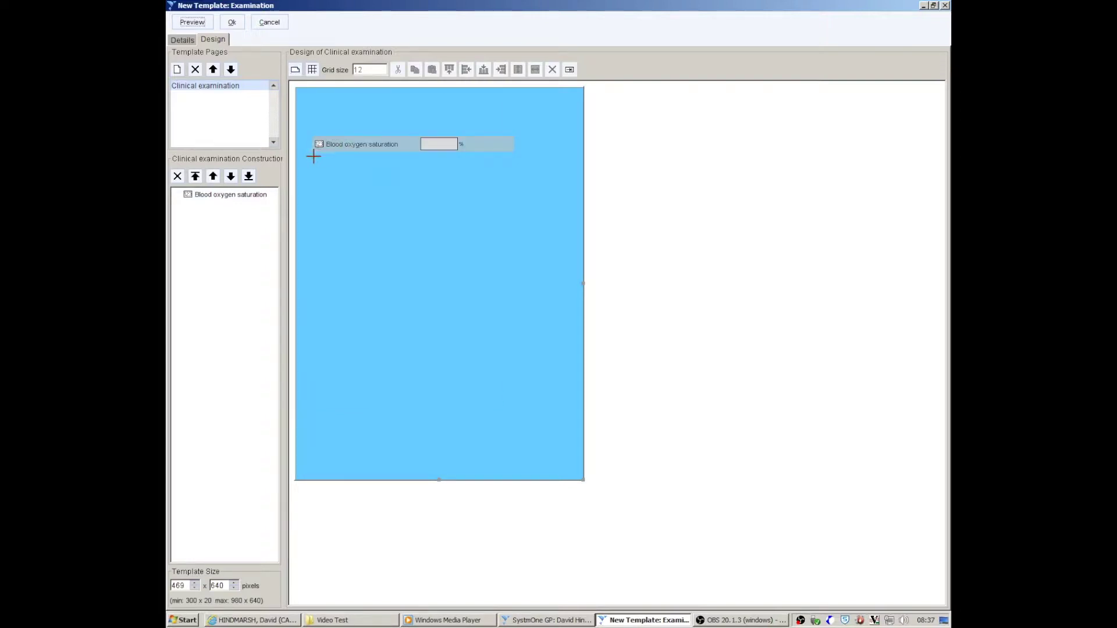
left_click_drag(312, 156, 514, 175)
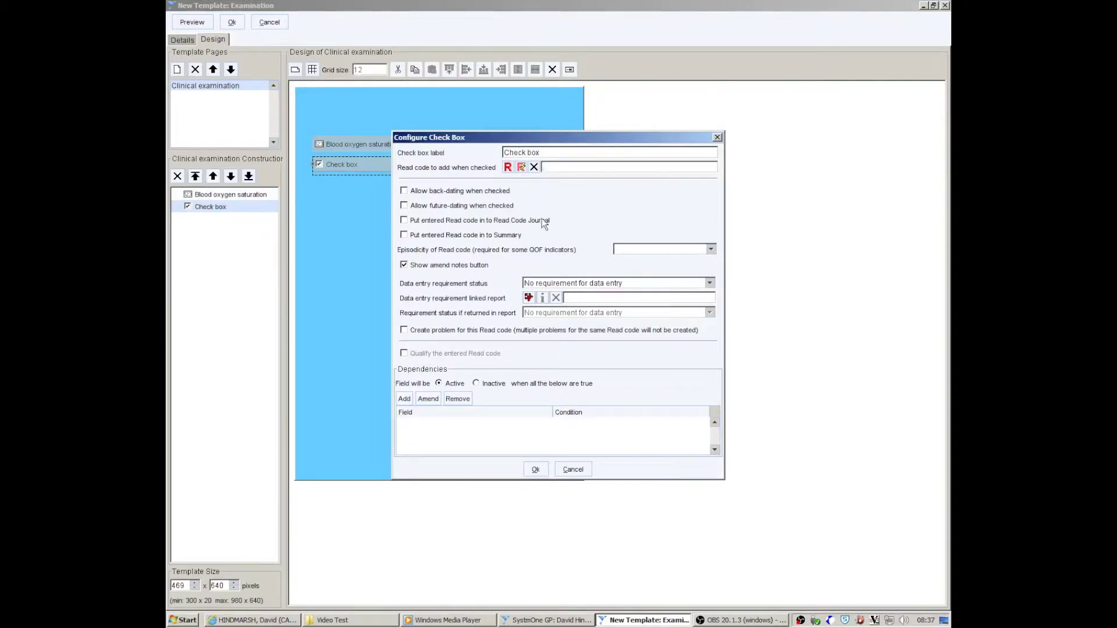
left_click(508, 169)
Search the Read codes for airway and scroll through the results.
type("airway")
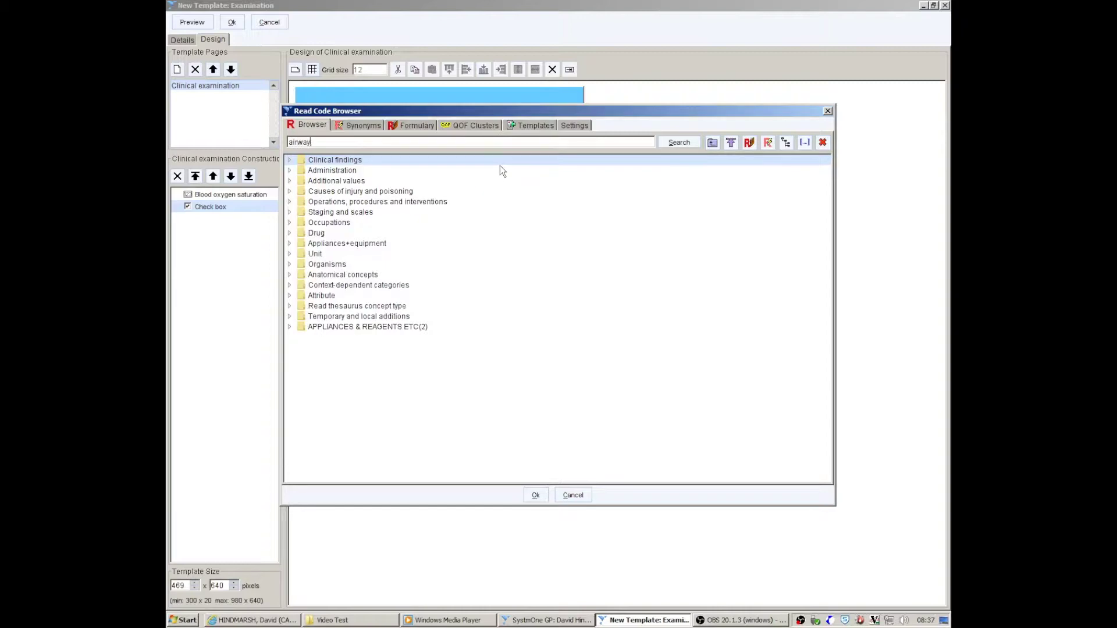
key("Return")
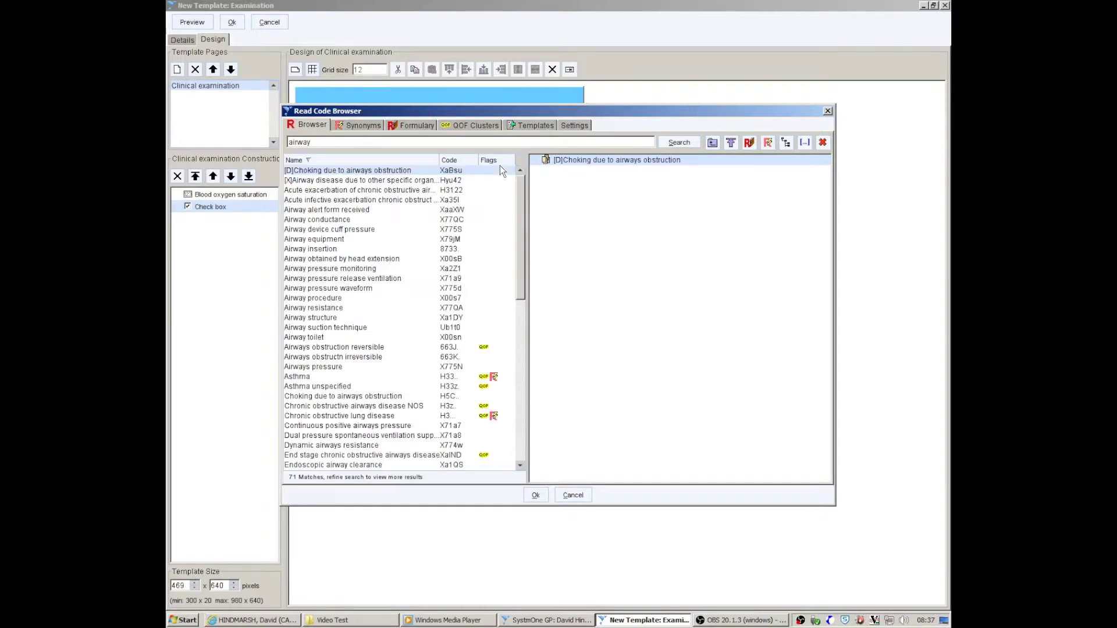
scroll(375, 358, "down", 1)
scroll(375, 358, "down", 1)
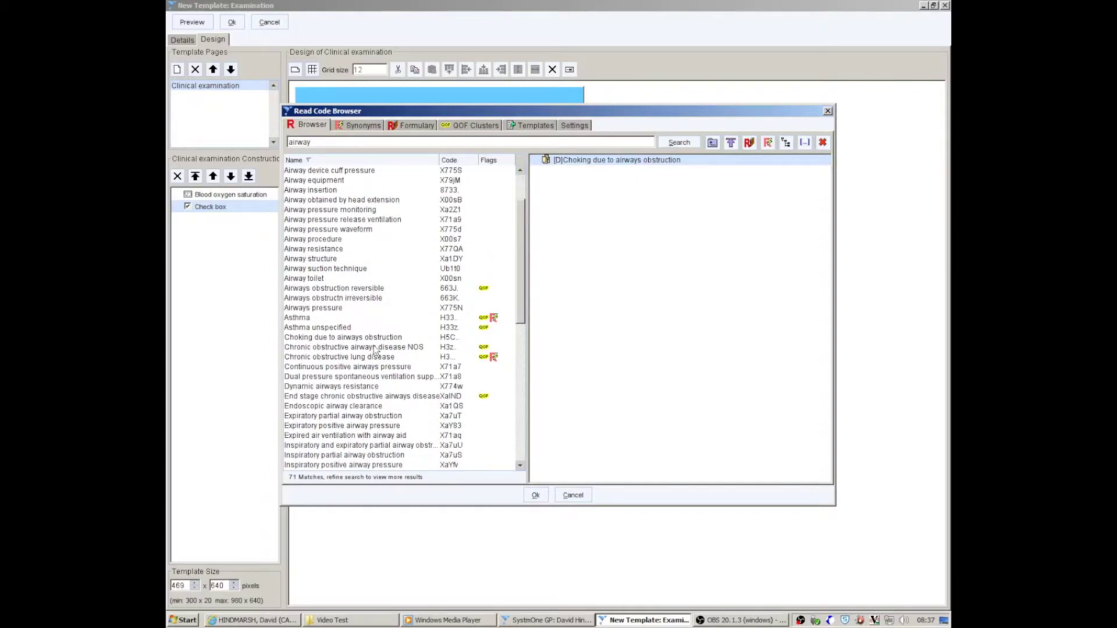
scroll(376, 357, "down", 6)
scroll(375, 355, "down", 5)
scroll(375, 348, "down", 1)
scroll(375, 348, "up", 8)
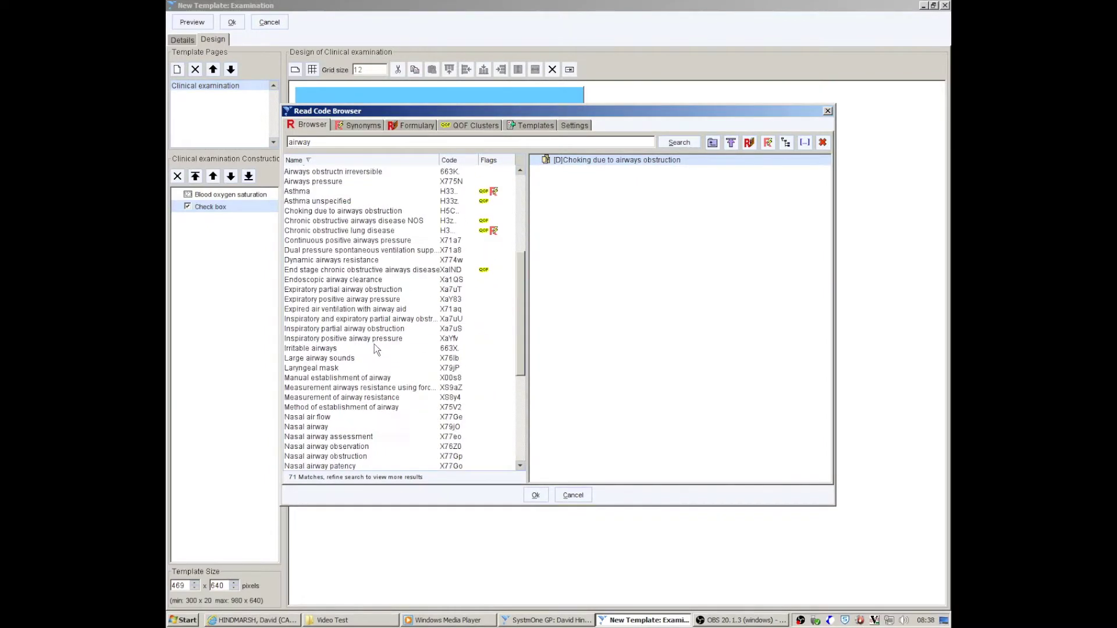
scroll(375, 348, "up", 5)
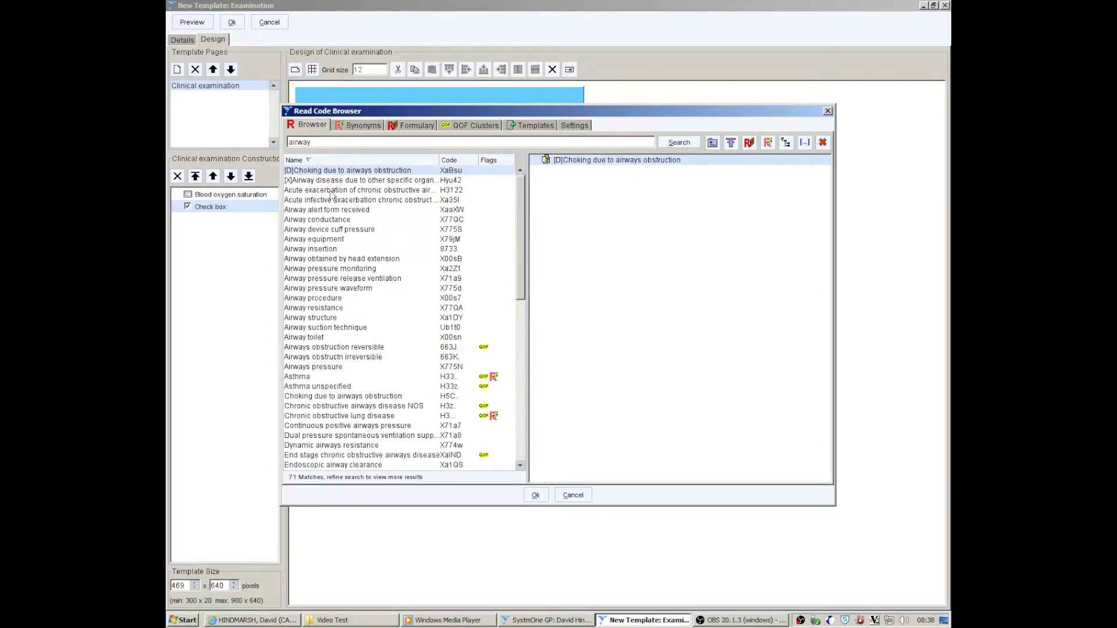
Code the check box as No obstruction of airway and nudge it slightly up.
left_click(337, 142)
type("obstr")
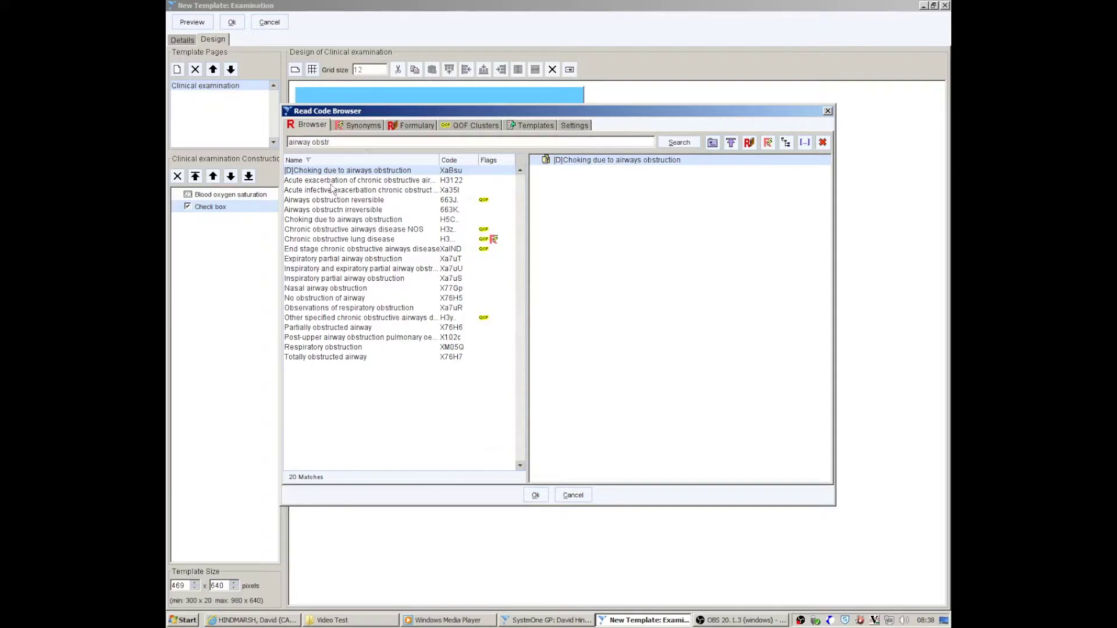
left_click(334, 299)
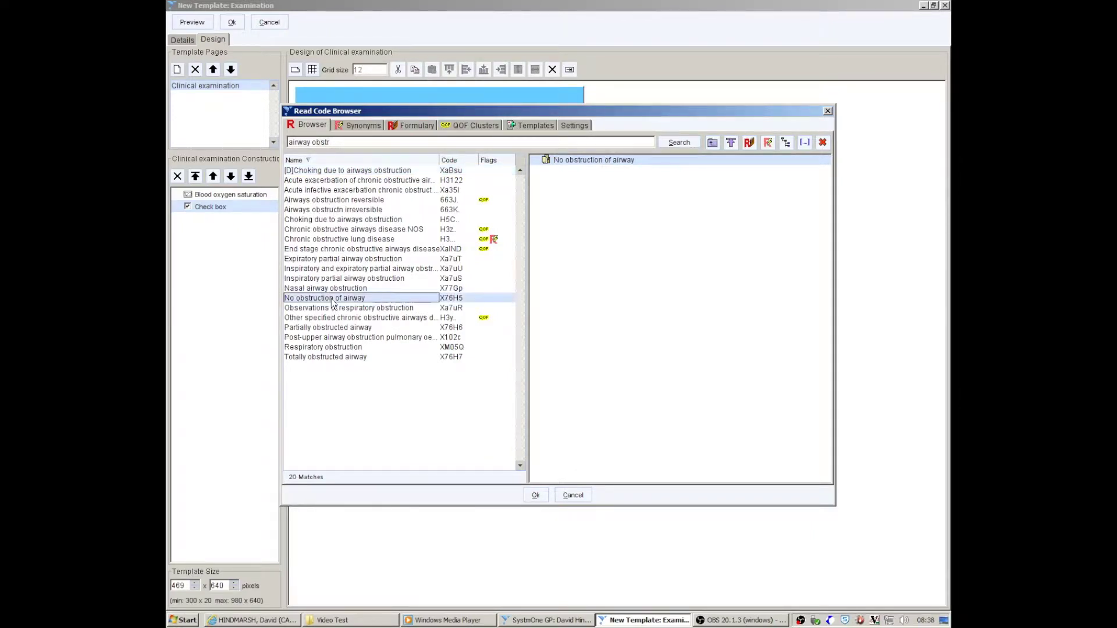
left_click(535, 495)
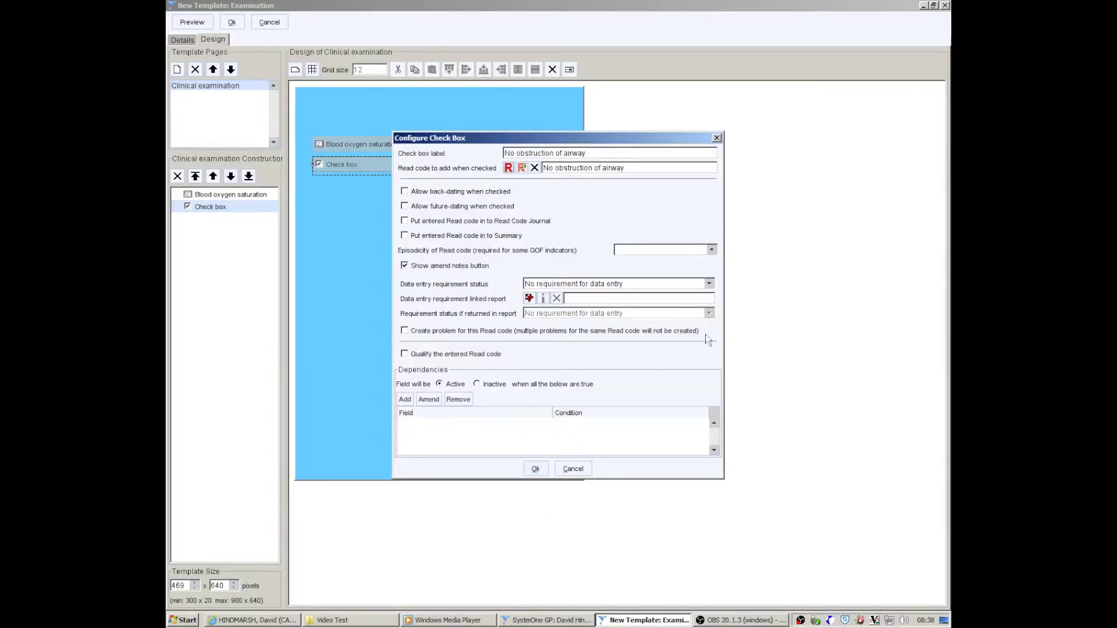
left_click(535, 465)
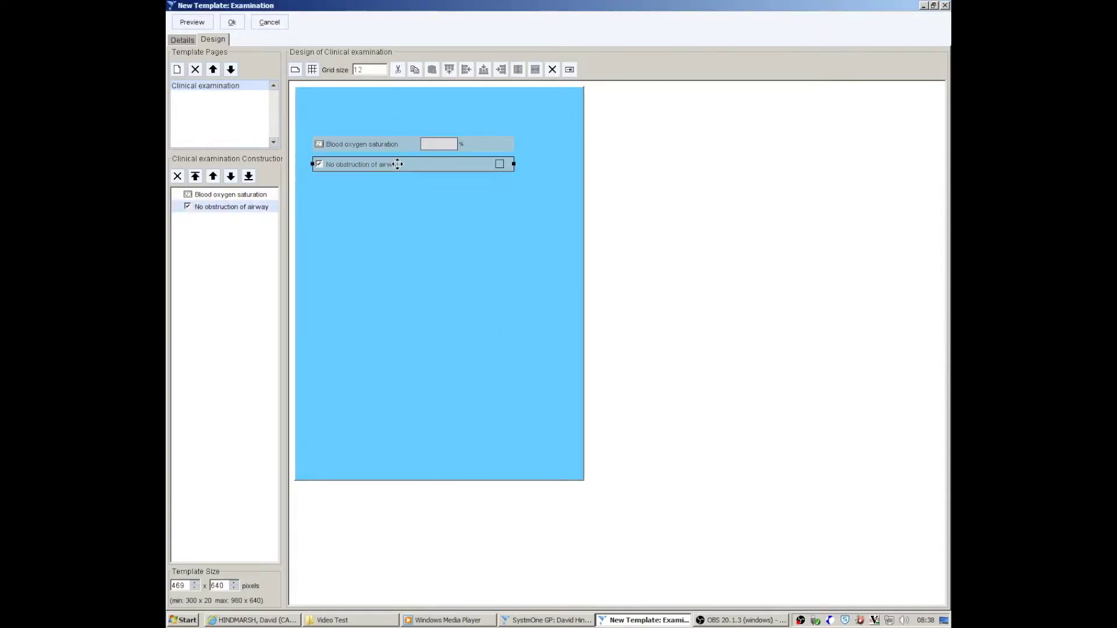
left_click_drag(398, 164, 398, 160)
left_click(400, 193)
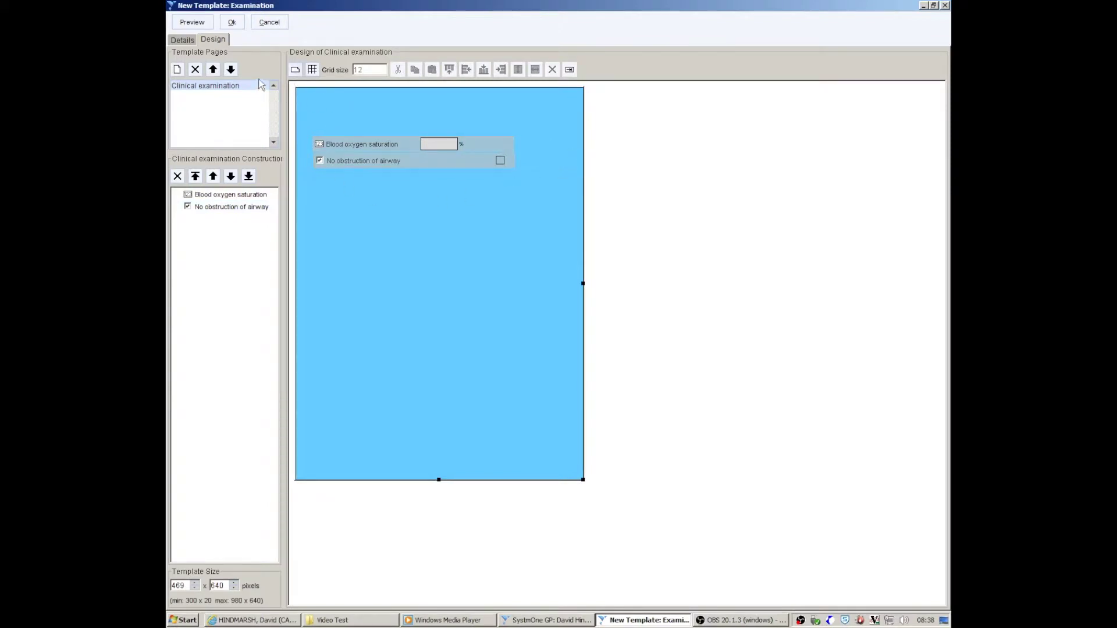
Draw a single selection box below the airway check box labelled 'Chest examination'.
left_click(300, 69)
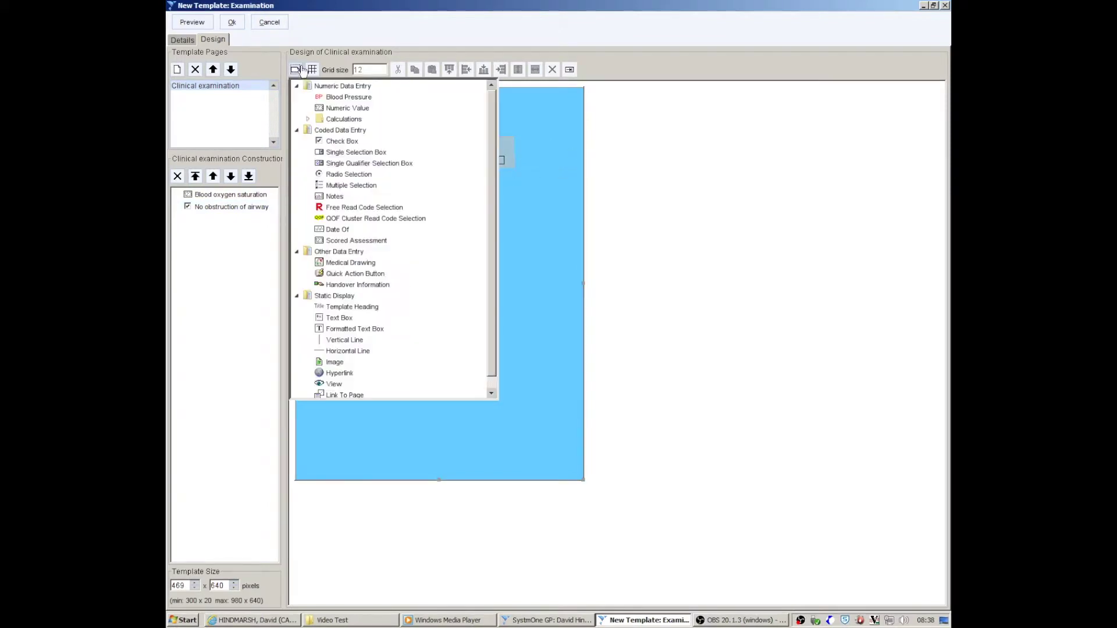
left_click(374, 152)
left_click_drag(317, 191, 512, 230)
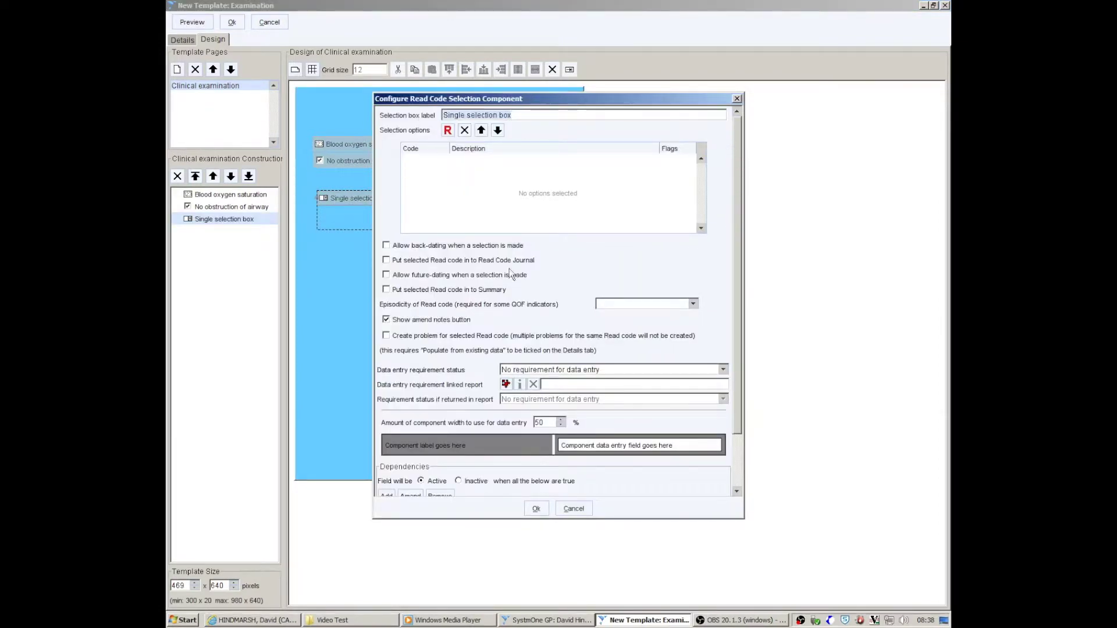
key("BackSpace")
type("Chest examin")
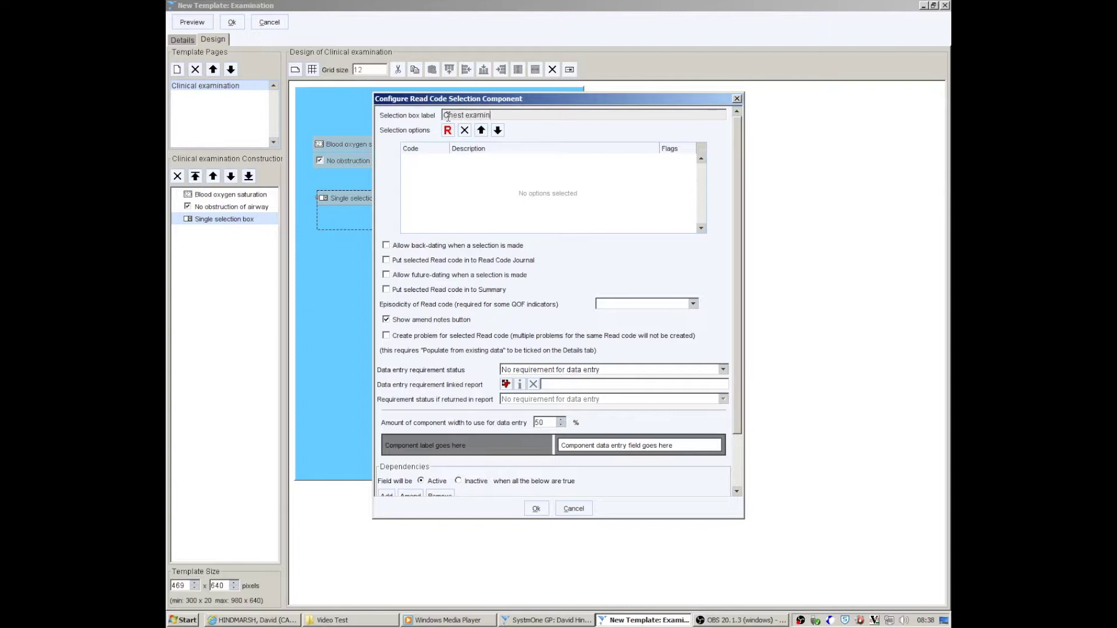
type("ation")
Add Chest clear as the first selection option.
left_click(448, 131)
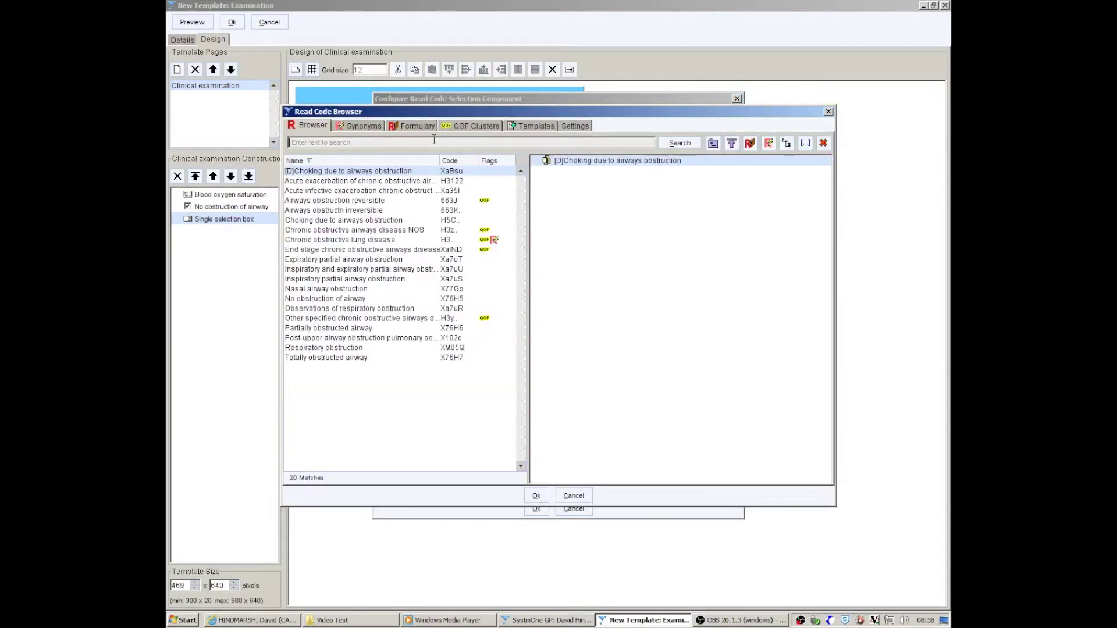
type("chest clea")
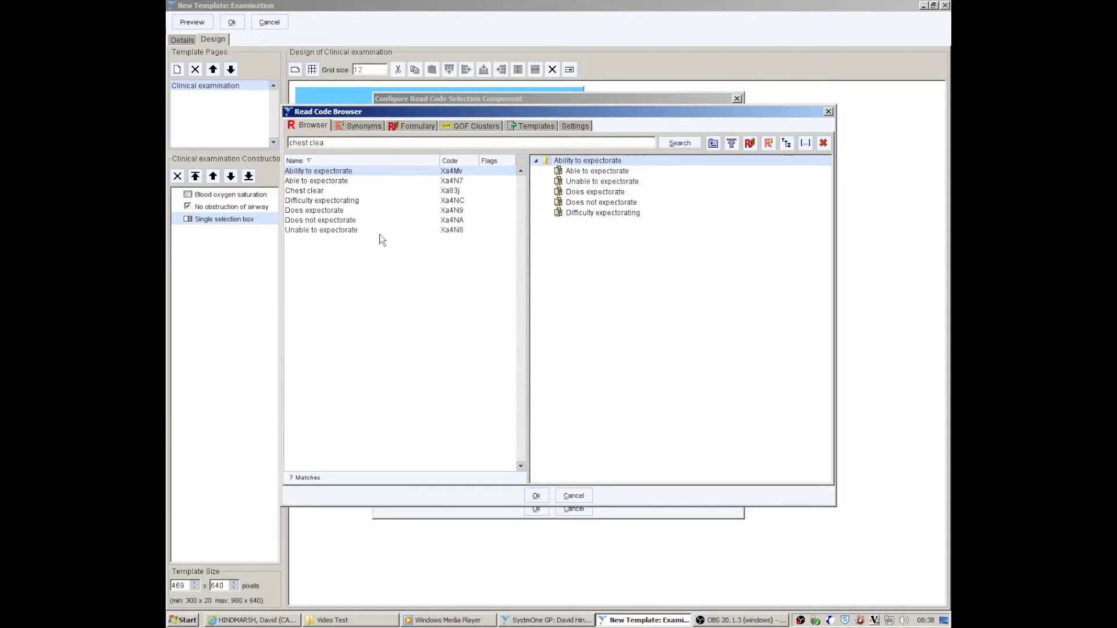
left_click(323, 192)
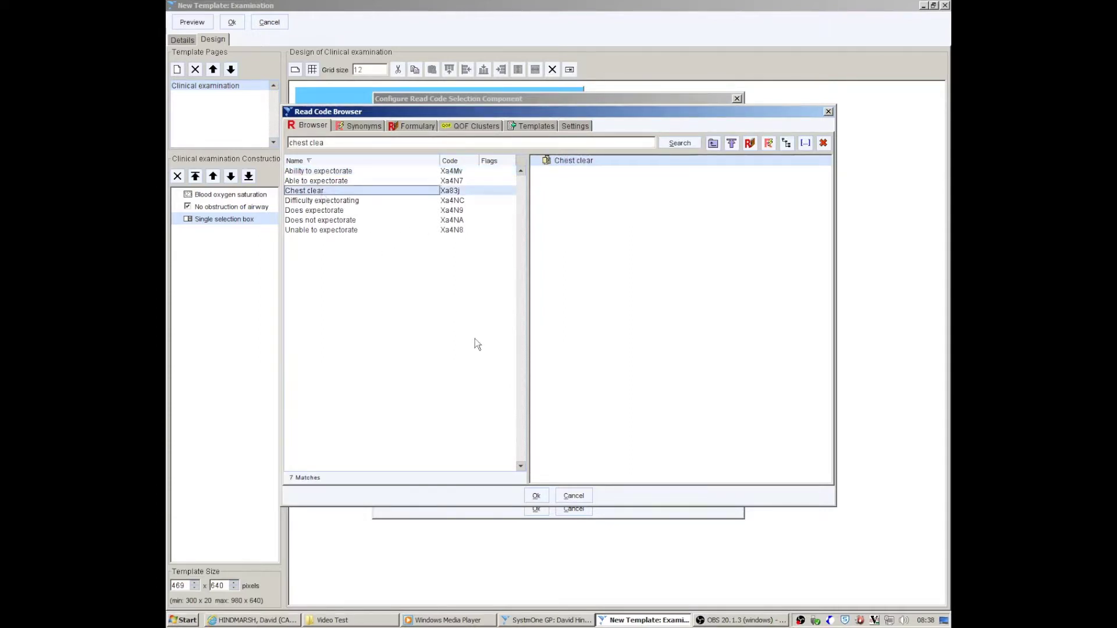
left_click(536, 495)
Add Expiratory crackles, Fine respiratory crackles and Moist crackles as options.
left_click(447, 131)
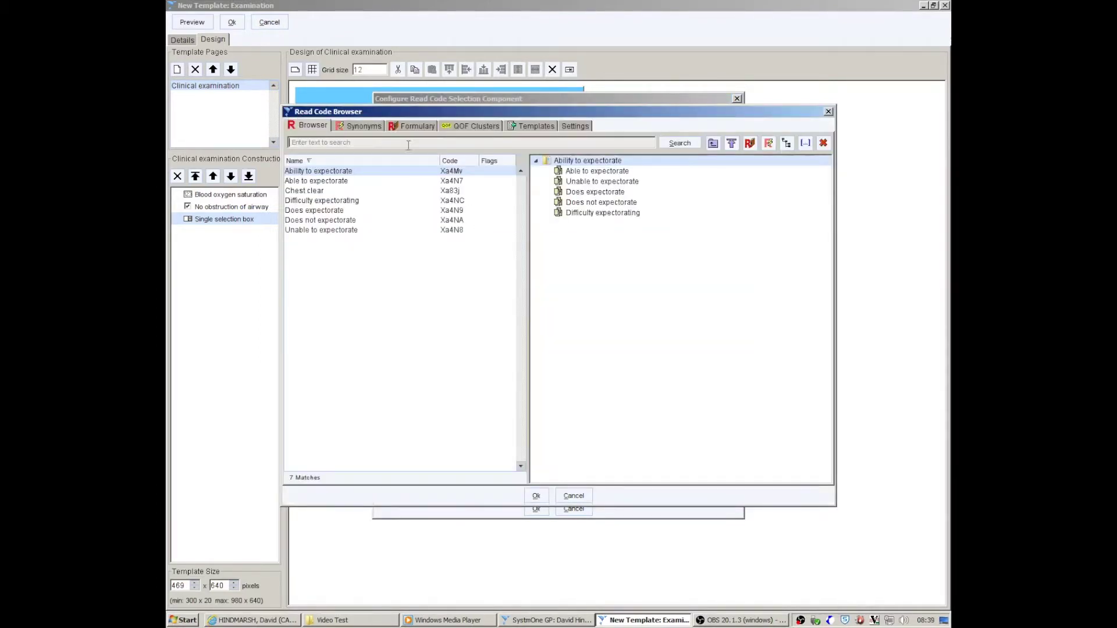
type("crackles")
key("Return")
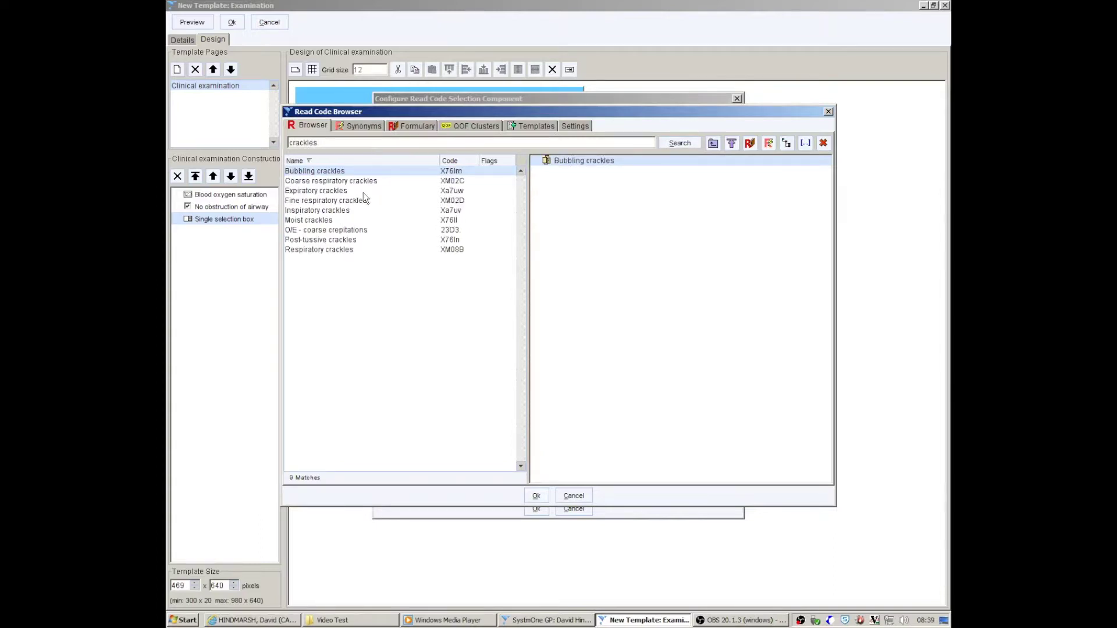
left_click(354, 190)
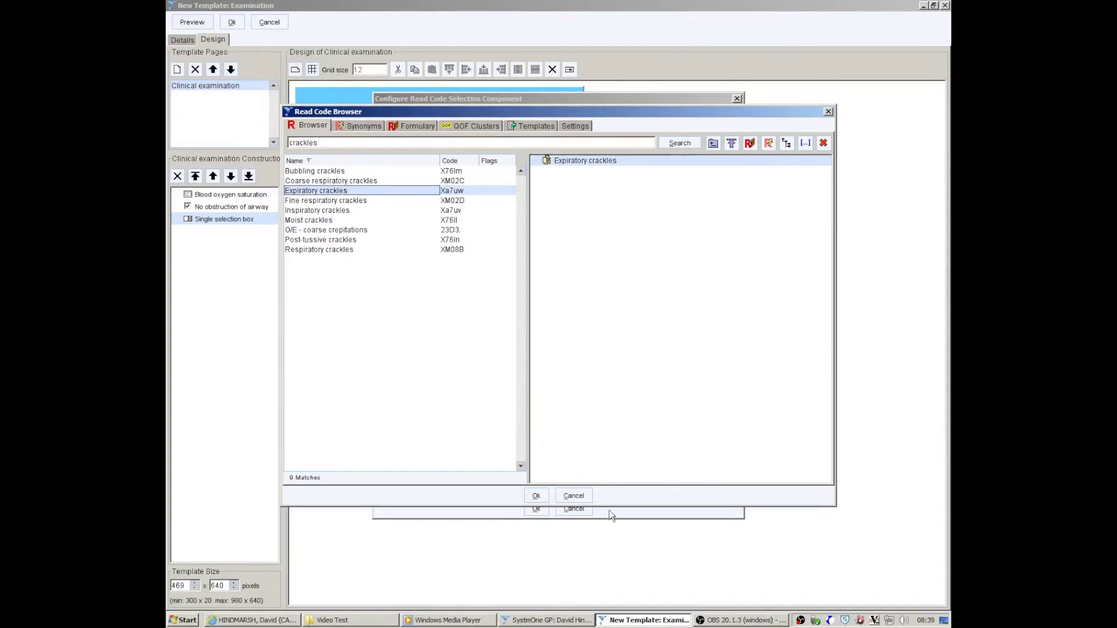
left_click(536, 496)
left_click(452, 132)
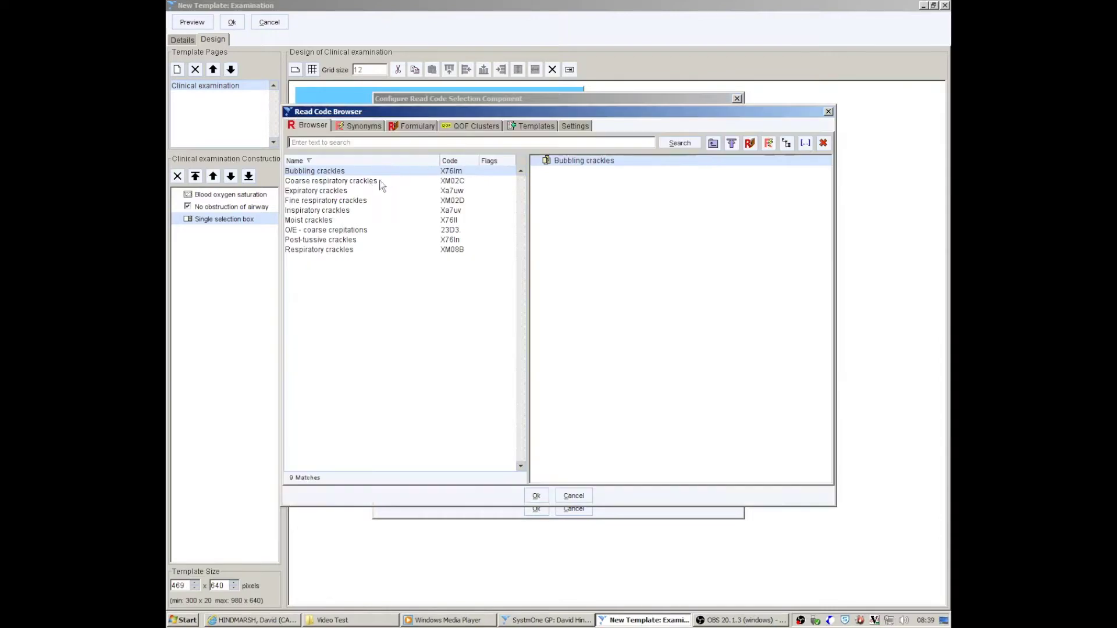
left_click(326, 201)
left_click(536, 496)
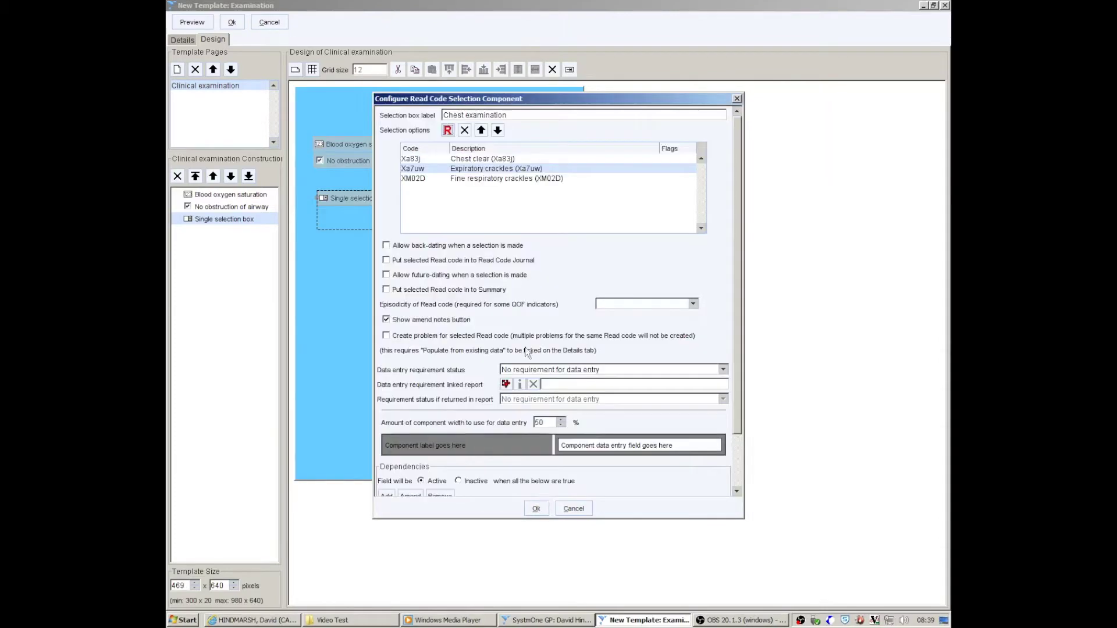
left_click(448, 131)
left_click(336, 220)
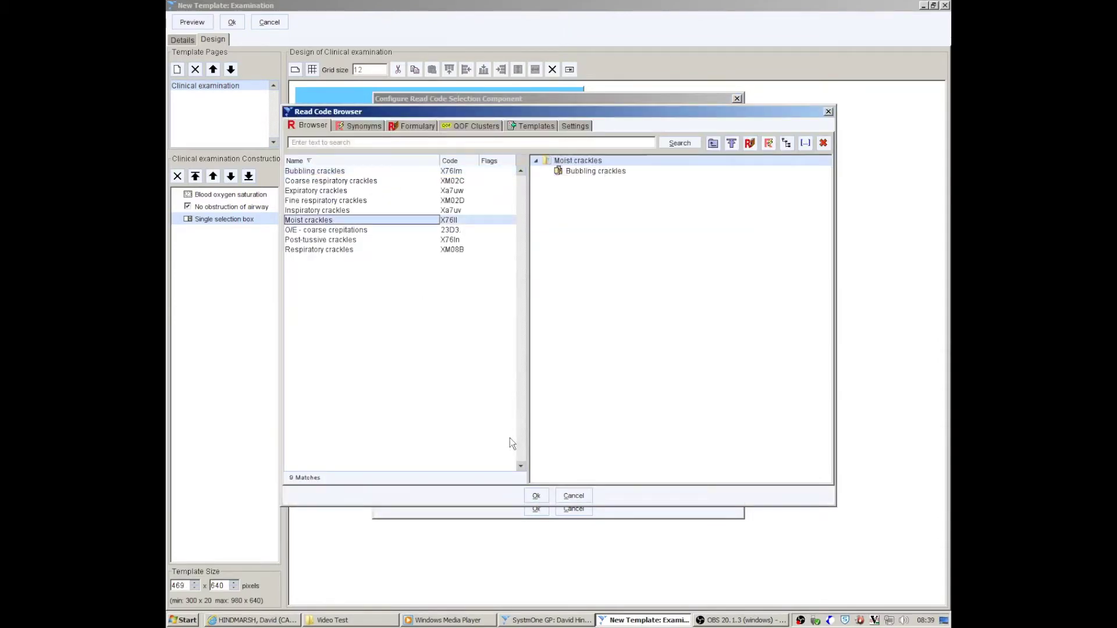
left_click(535, 496)
Add Respiratory crackles and Basal crepitations as options.
left_click(452, 133)
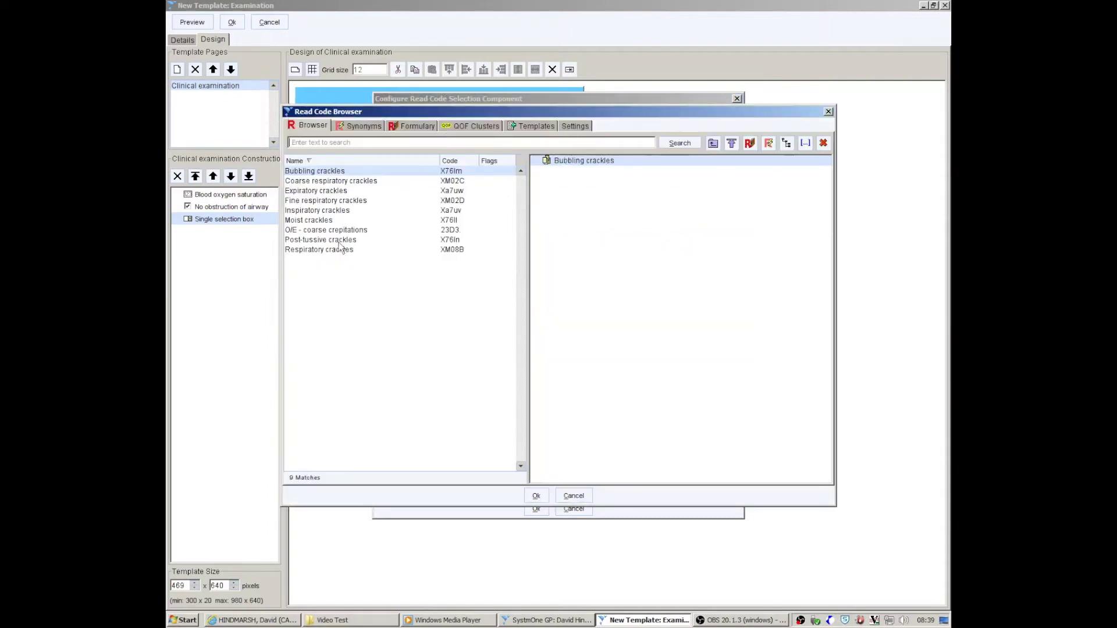
left_click(341, 250)
left_click(536, 495)
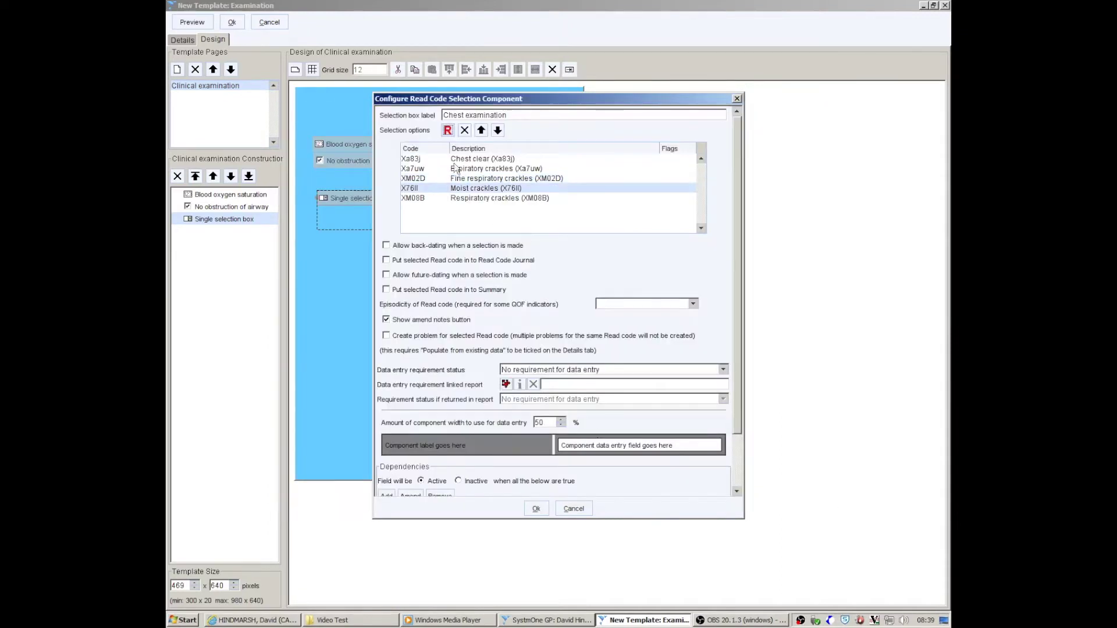
left_click(447, 137)
left_click(354, 250)
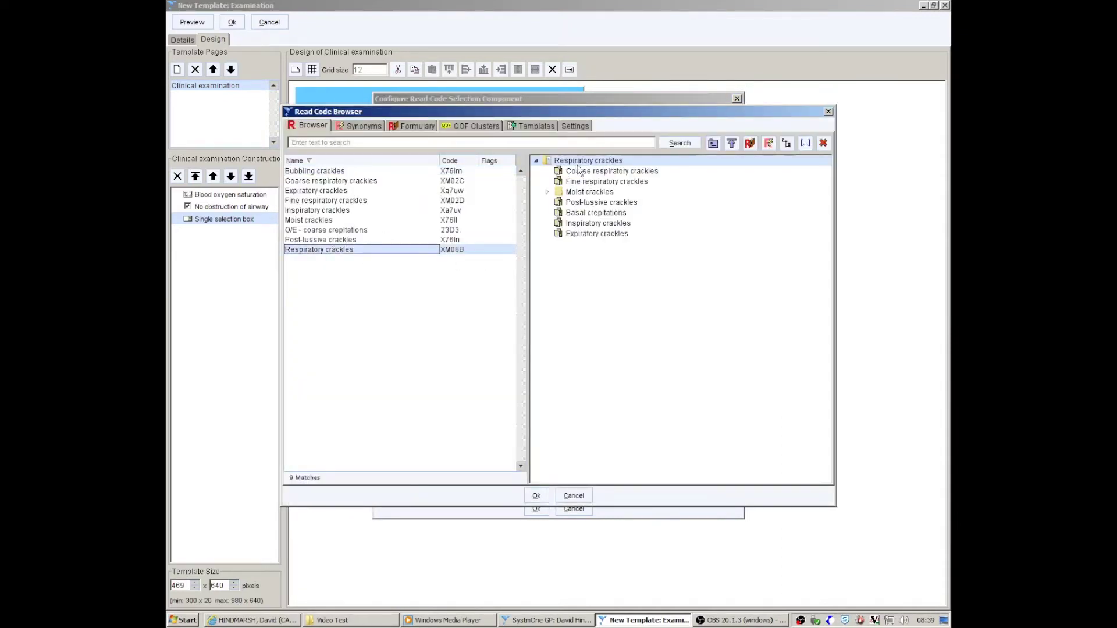
double_click(576, 215)
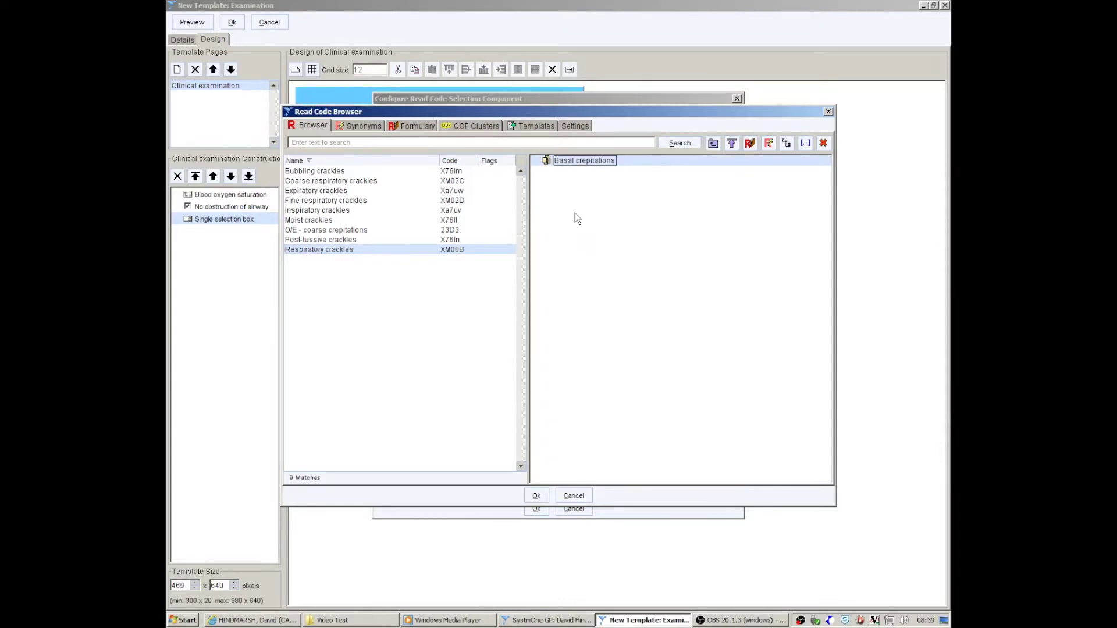
left_click(536, 495)
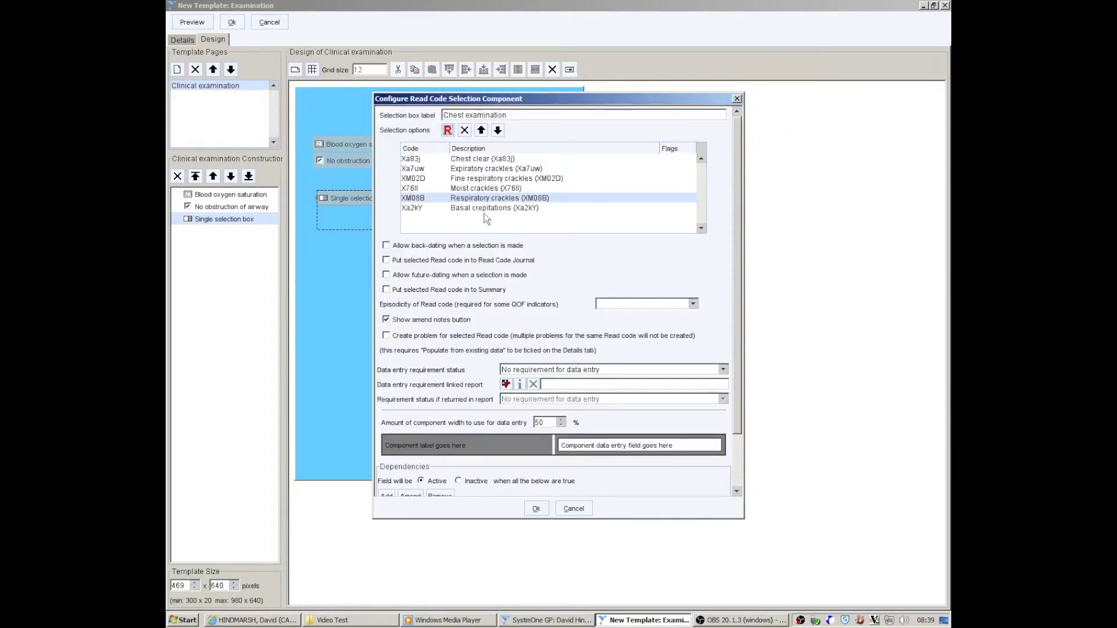
Add Bubbling crackles, then move the Chest examination box slightly lower.
left_click(447, 138)
left_click(331, 249)
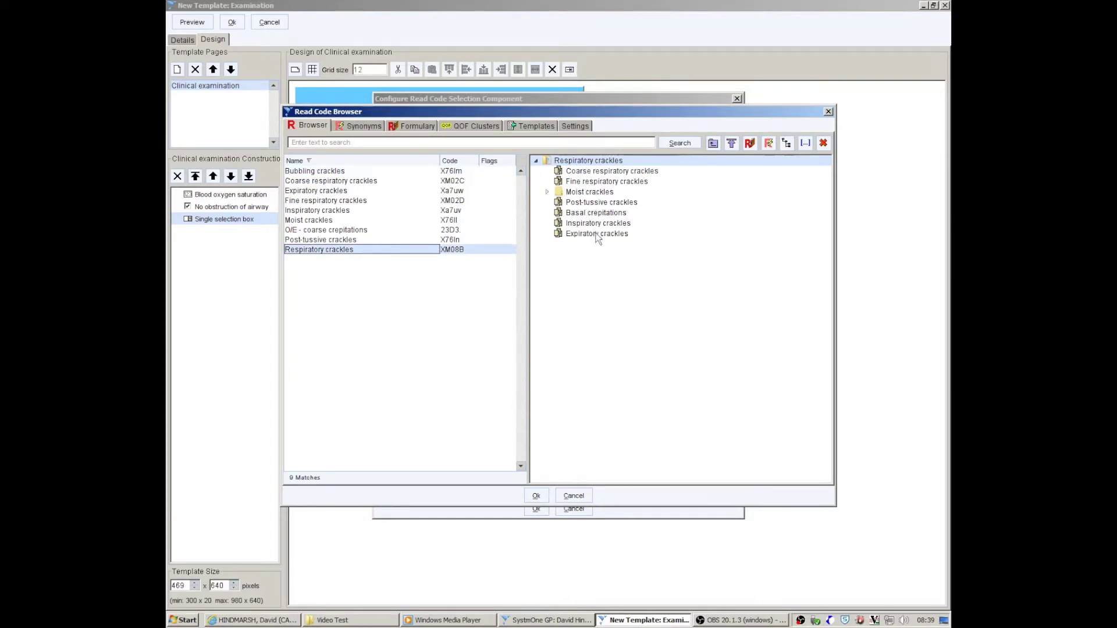
double_click(552, 192)
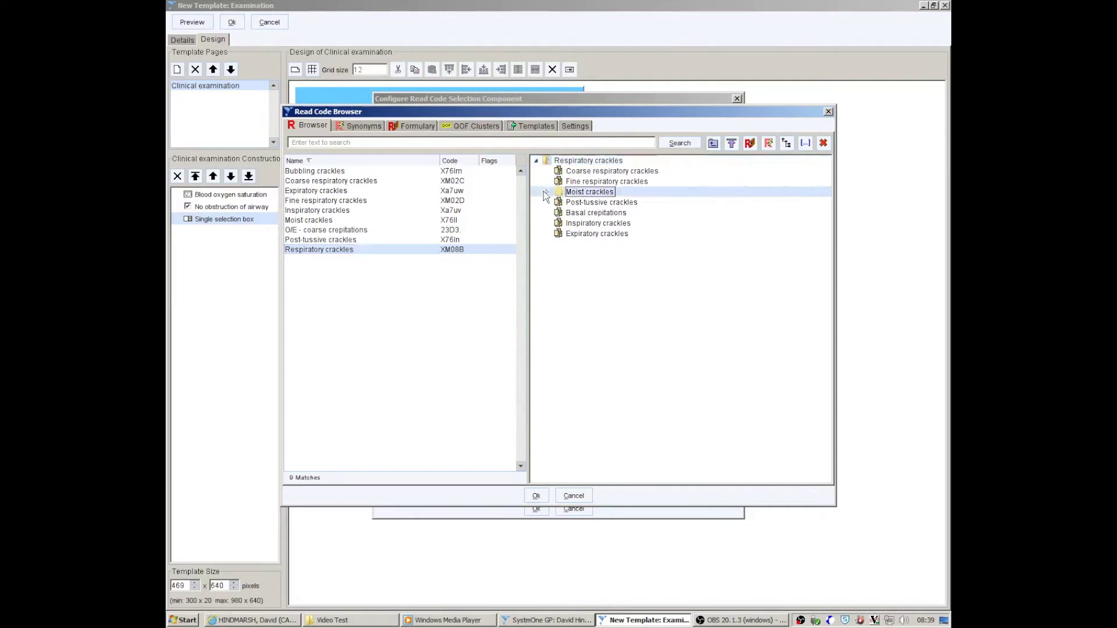
double_click(579, 169)
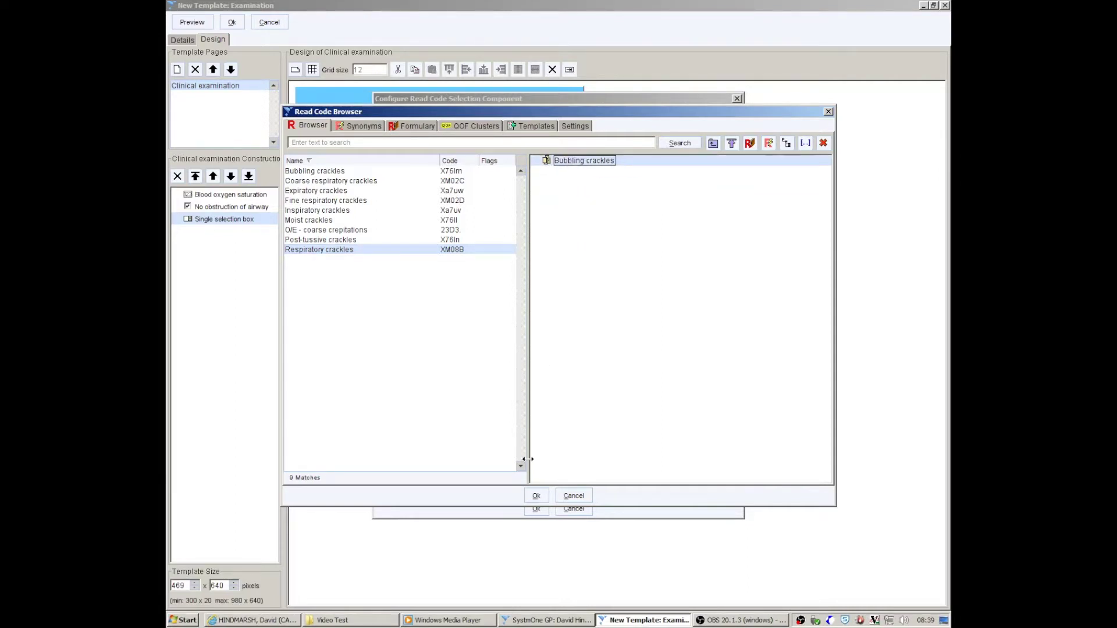
left_click(535, 495)
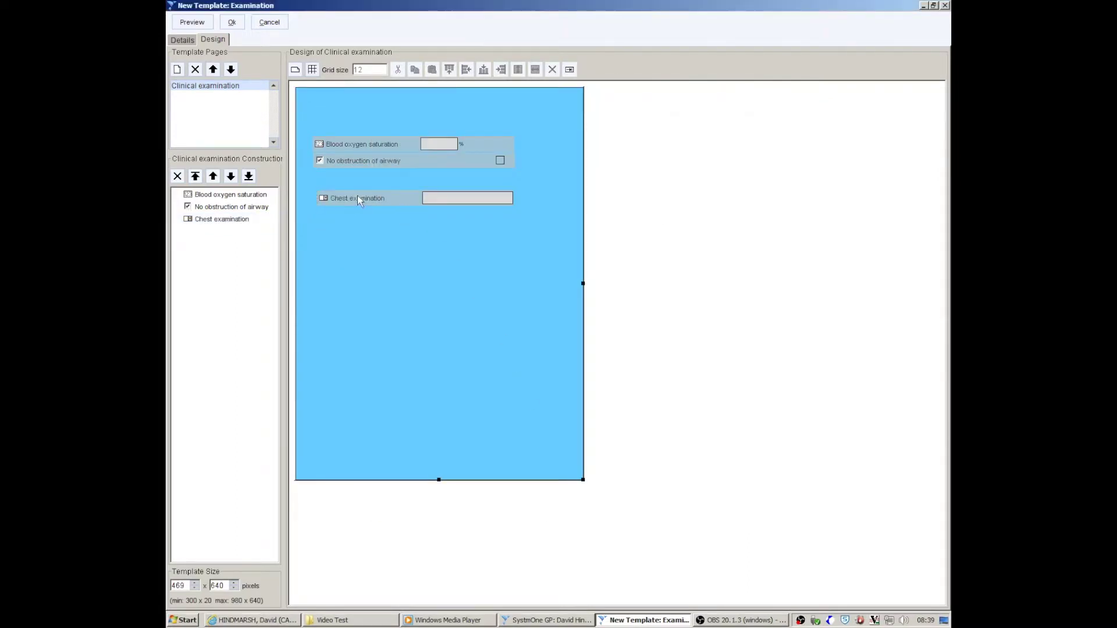
left_click_drag(357, 210, 359, 212)
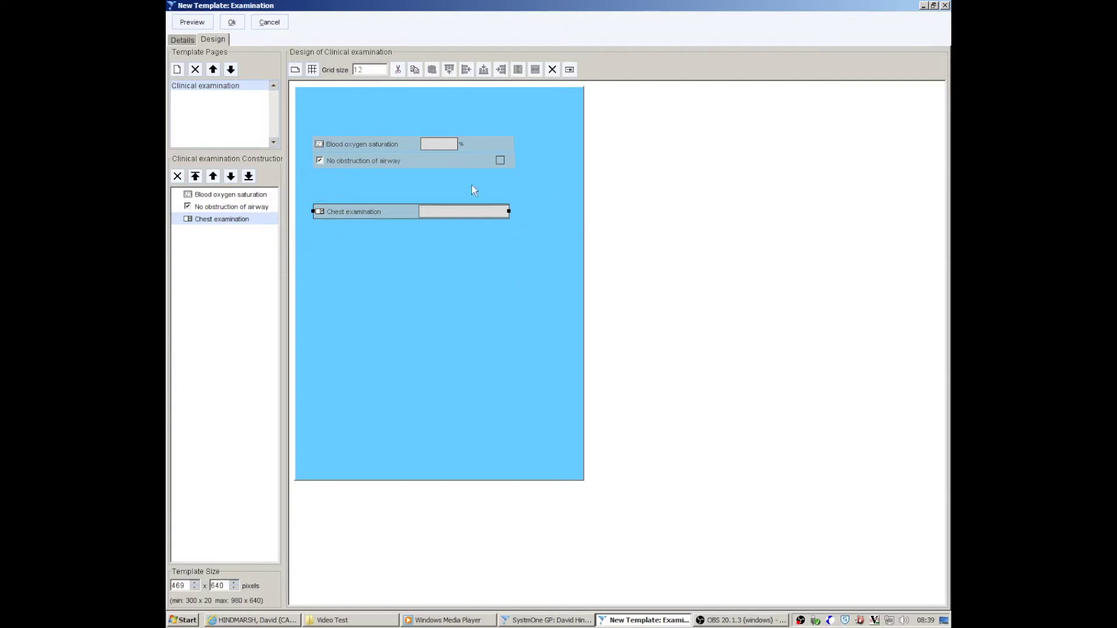
left_click(192, 22)
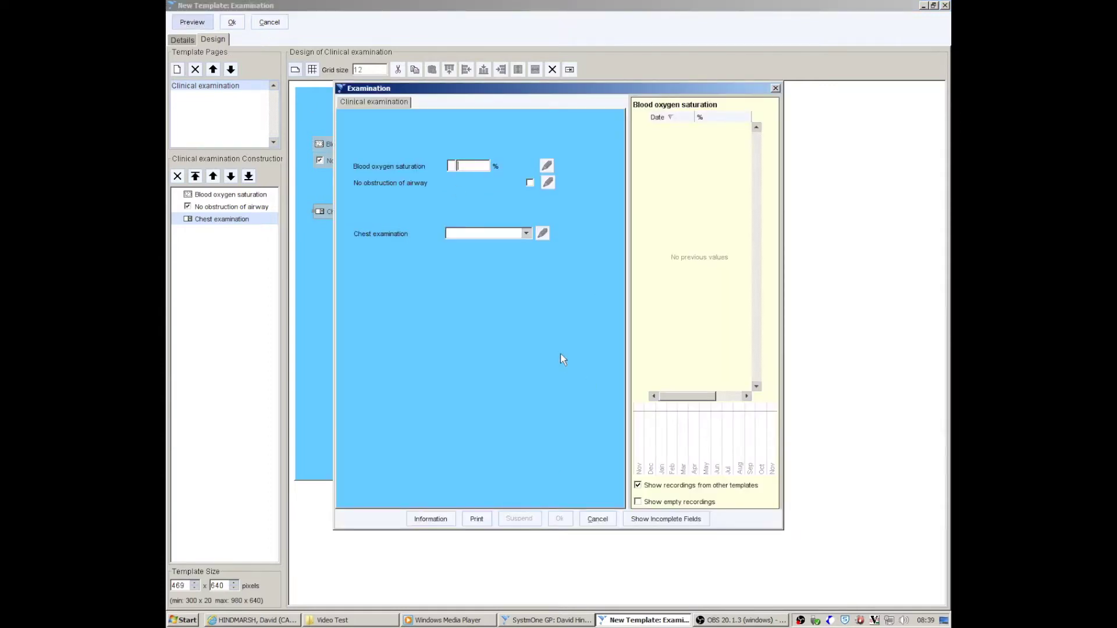
left_click(597, 519)
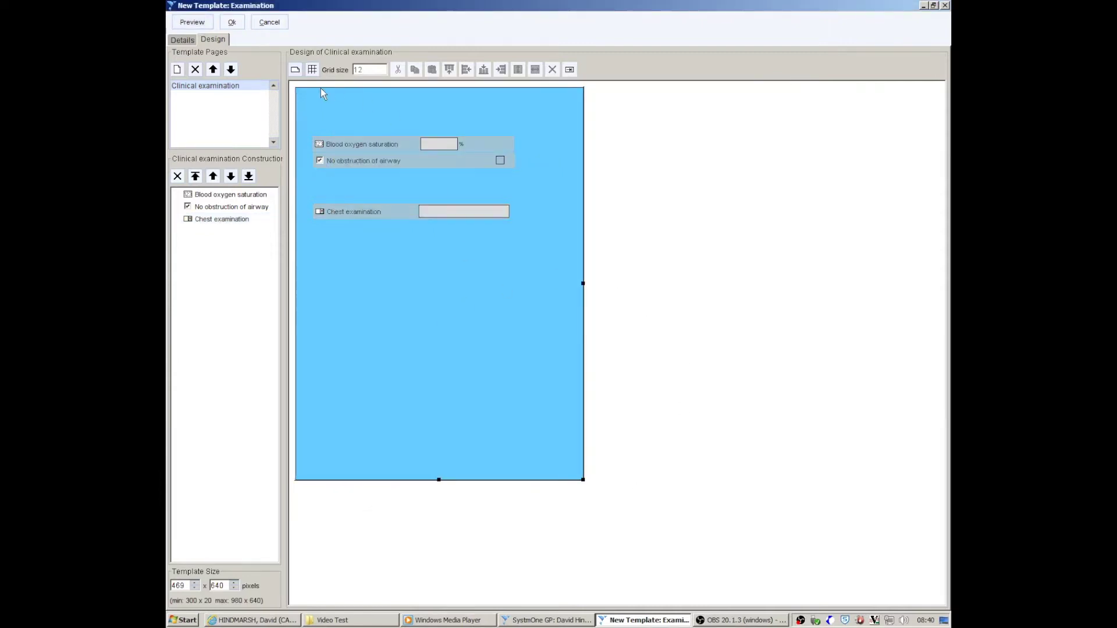
Draw a new template heading area across the top of the page.
left_click(295, 69)
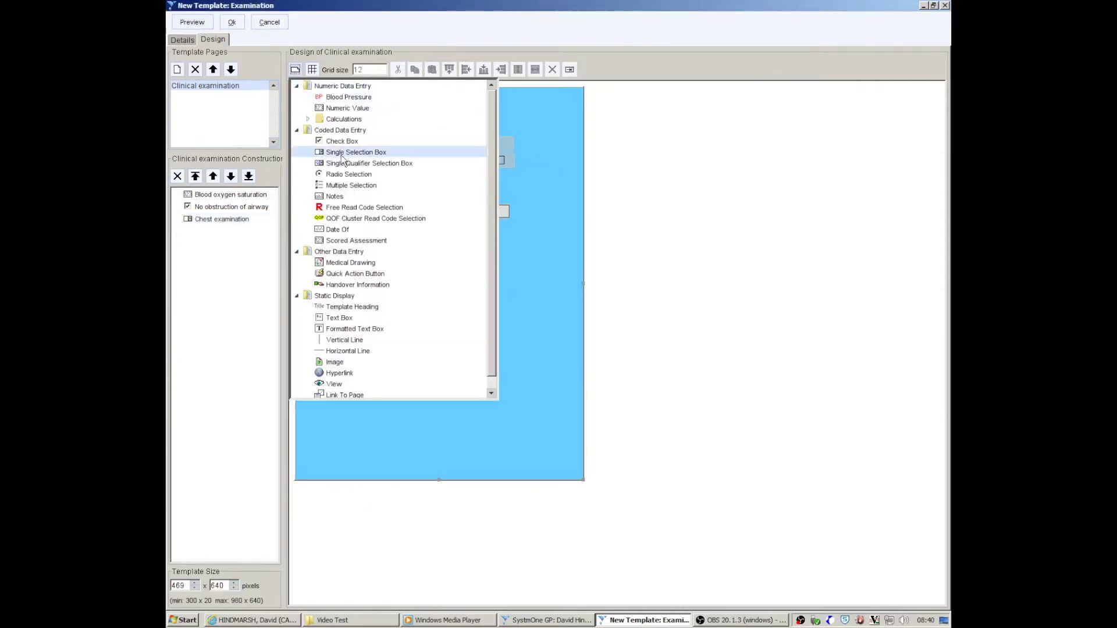
scroll(495, 254, "down", 1)
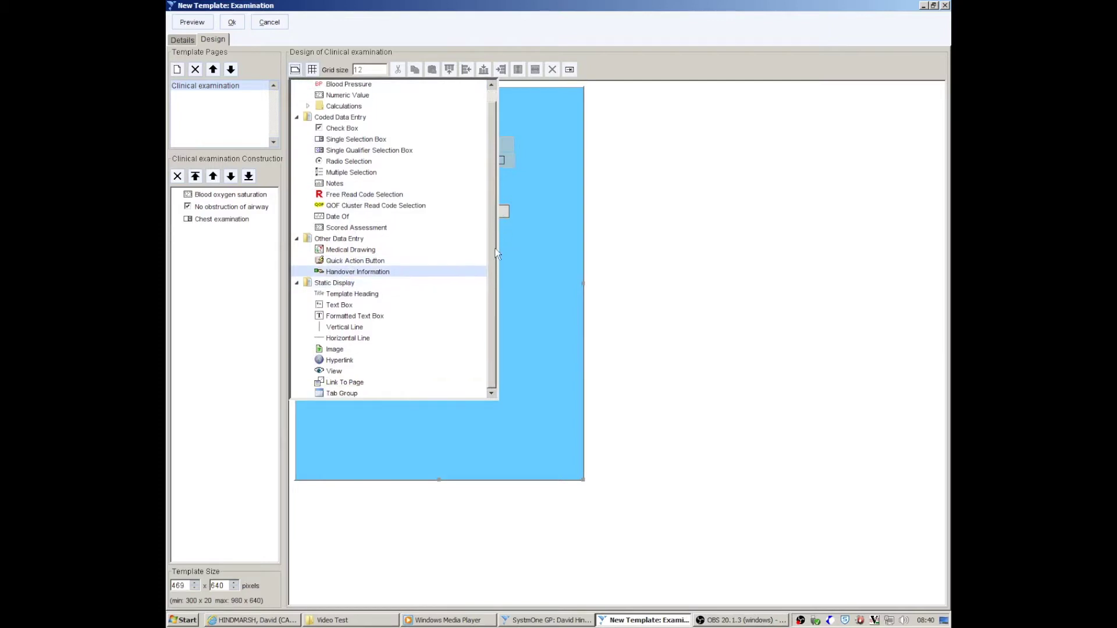
left_click(347, 296)
left_click_drag(322, 94, 537, 128)
Rename the heading 'Examination' and centre it across the page top.
double_click(439, 104)
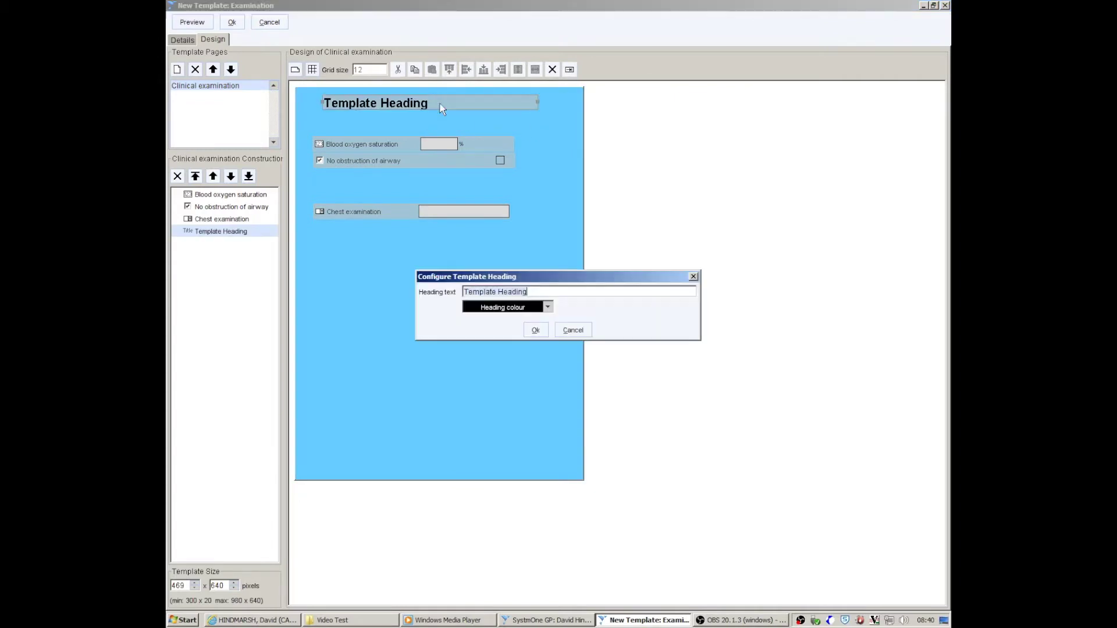
key("BackSpace")
type("minat")
type("ion")
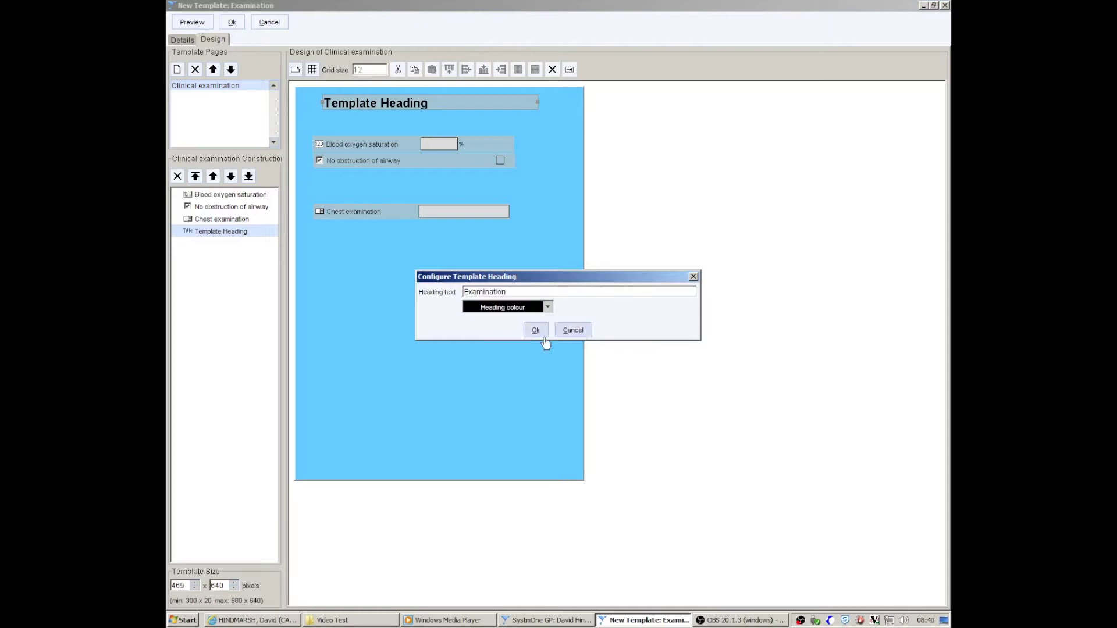
left_click(535, 330)
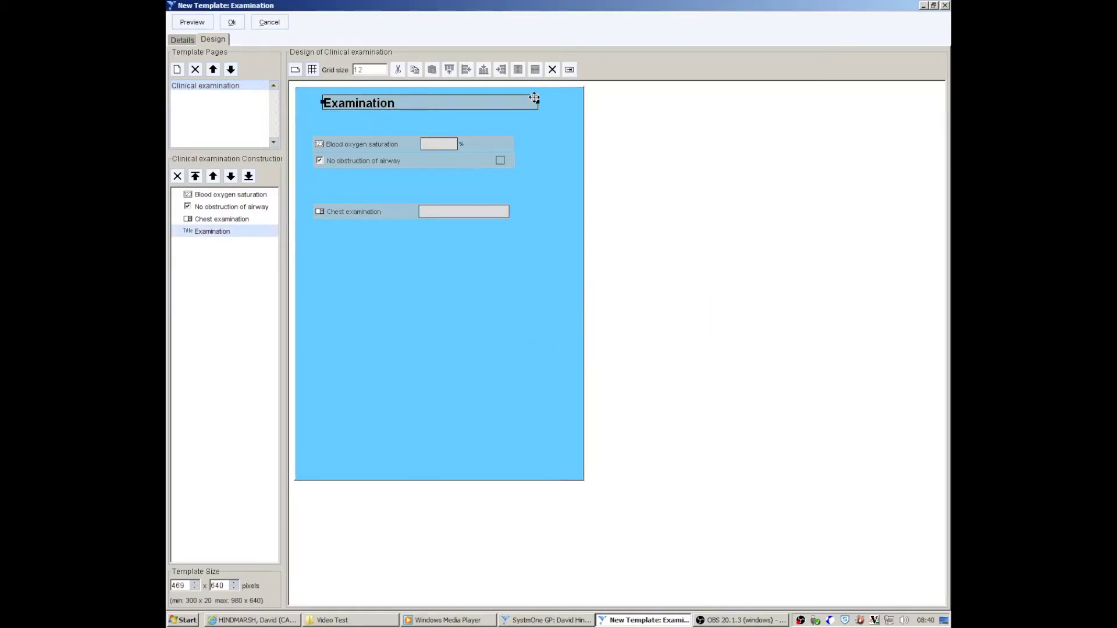
left_click_drag(405, 105, 451, 105)
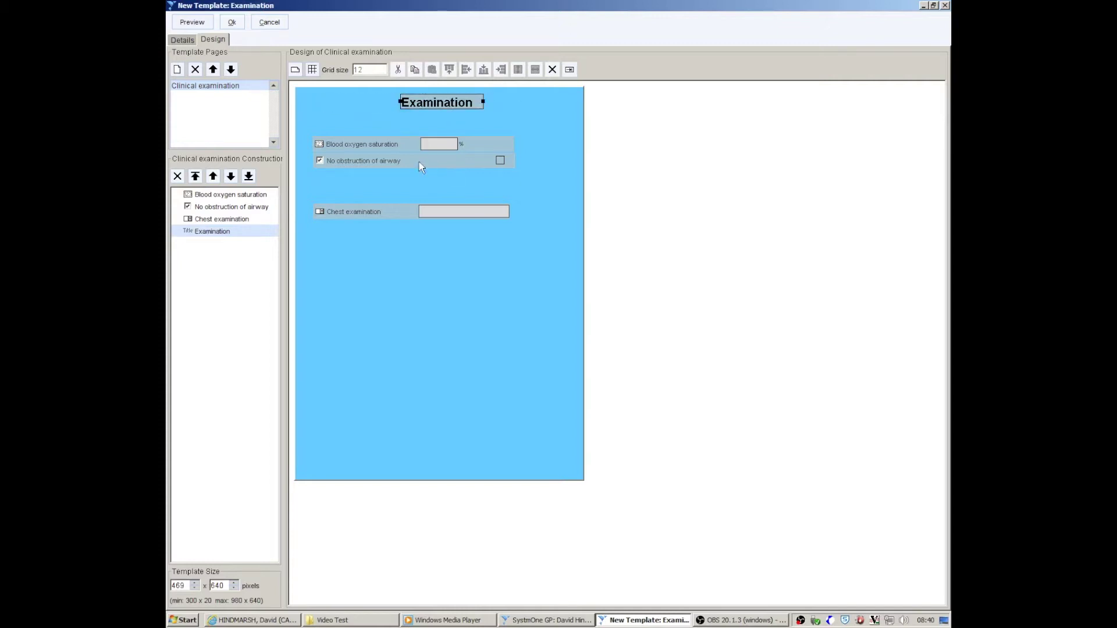
left_click(417, 180)
Shift the three fields right and draw a new heading beside the blood oxygen field.
left_click_drag(304, 124, 519, 259)
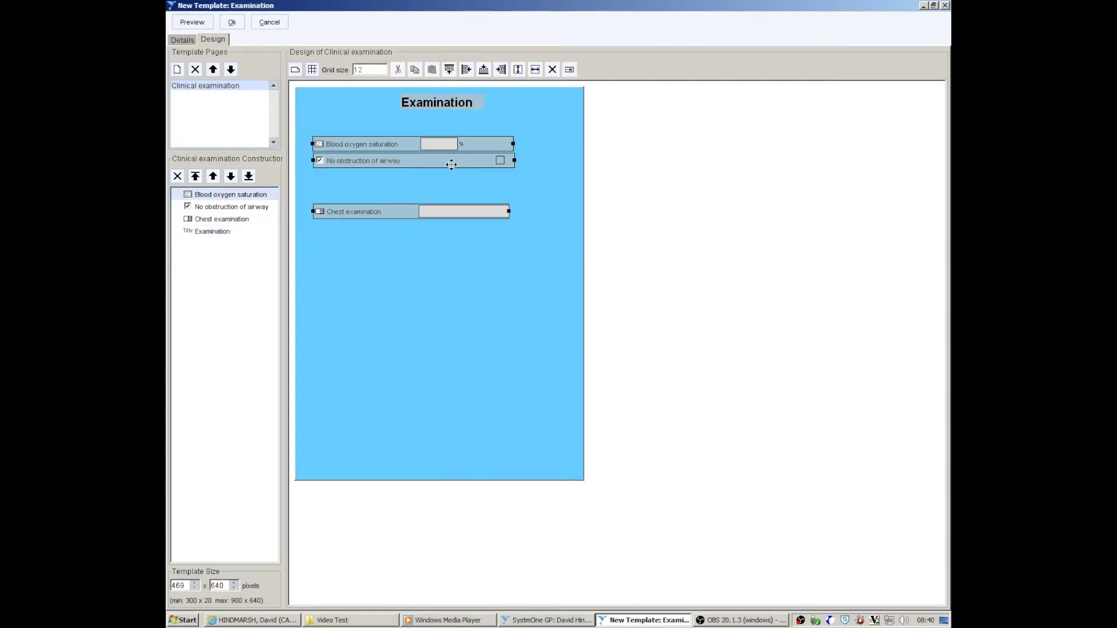
left_click_drag(452, 163, 499, 162)
left_click(483, 265)
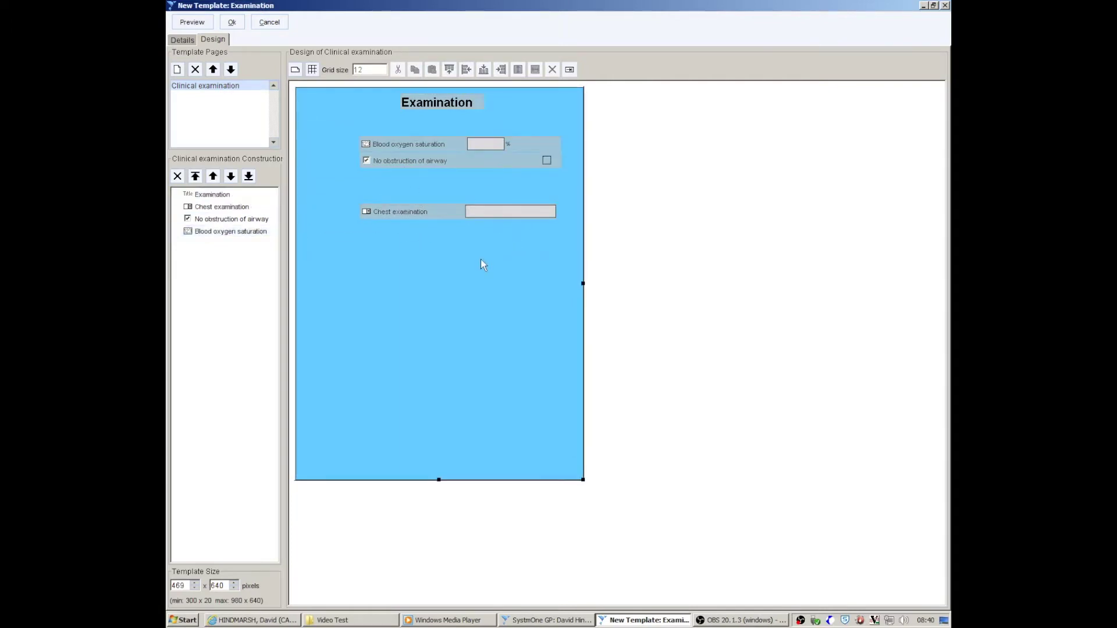
left_click(295, 70)
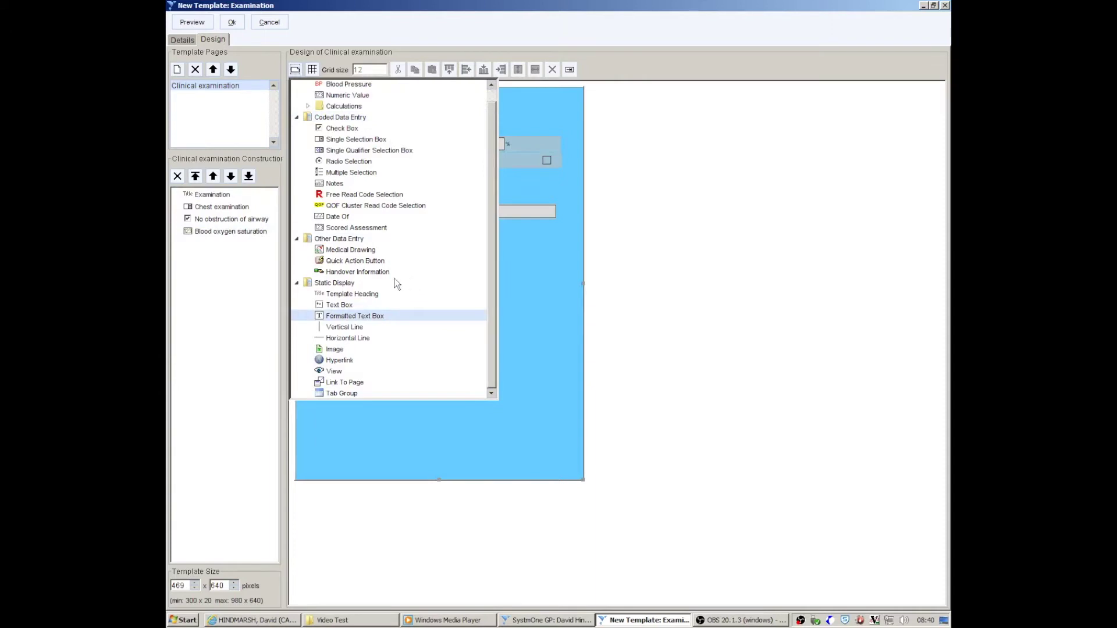
left_click(340, 294)
left_click_drag(312, 140, 349, 164)
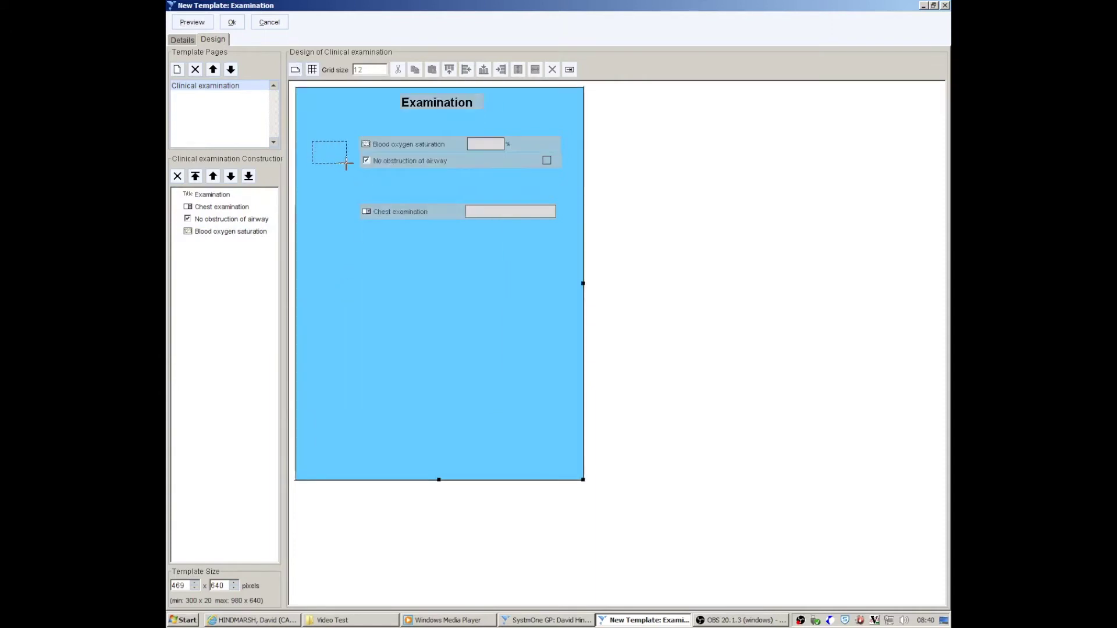
Name the new heading 'Airway', leaving its colour unchanged.
left_click(547, 293)
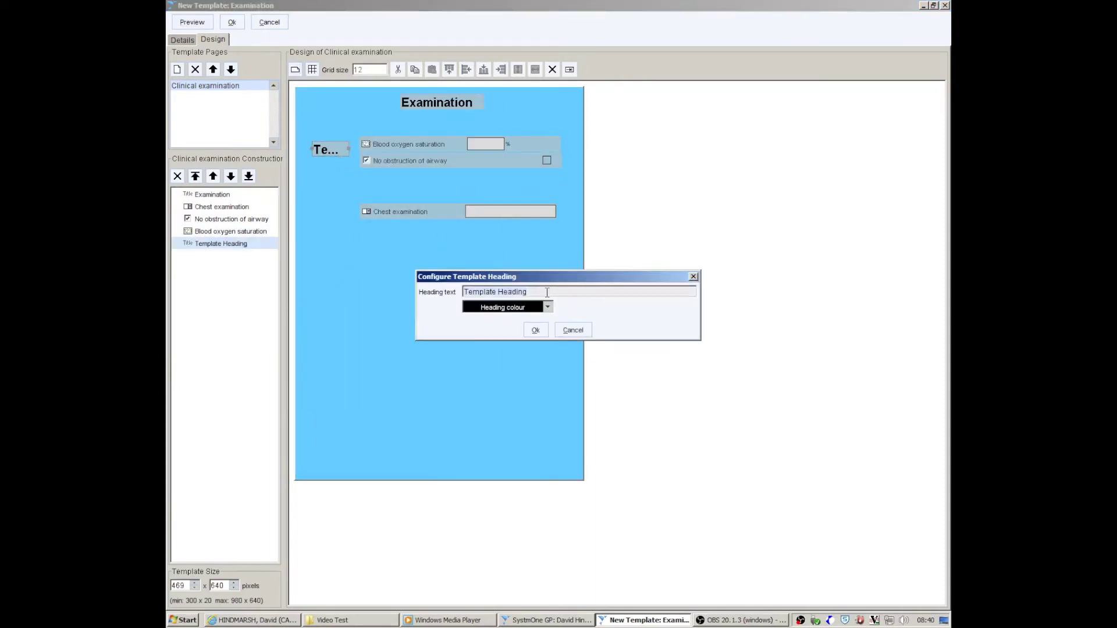
key("ctrl+a")
key("BackSpace")
key("Tab")
key("space")
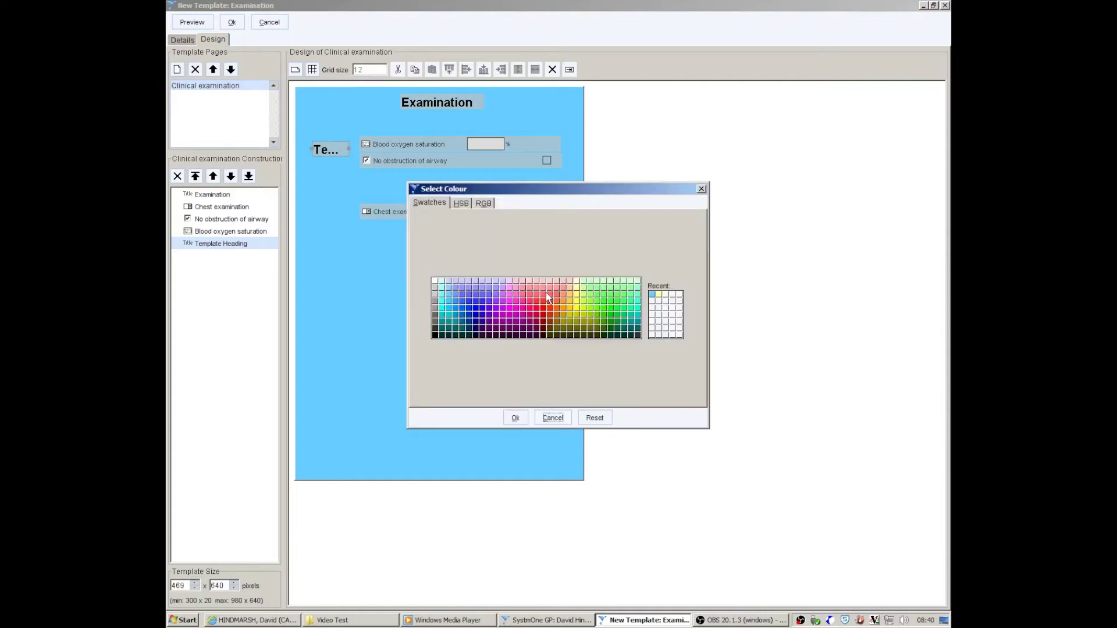
left_click(554, 416)
left_click(535, 330)
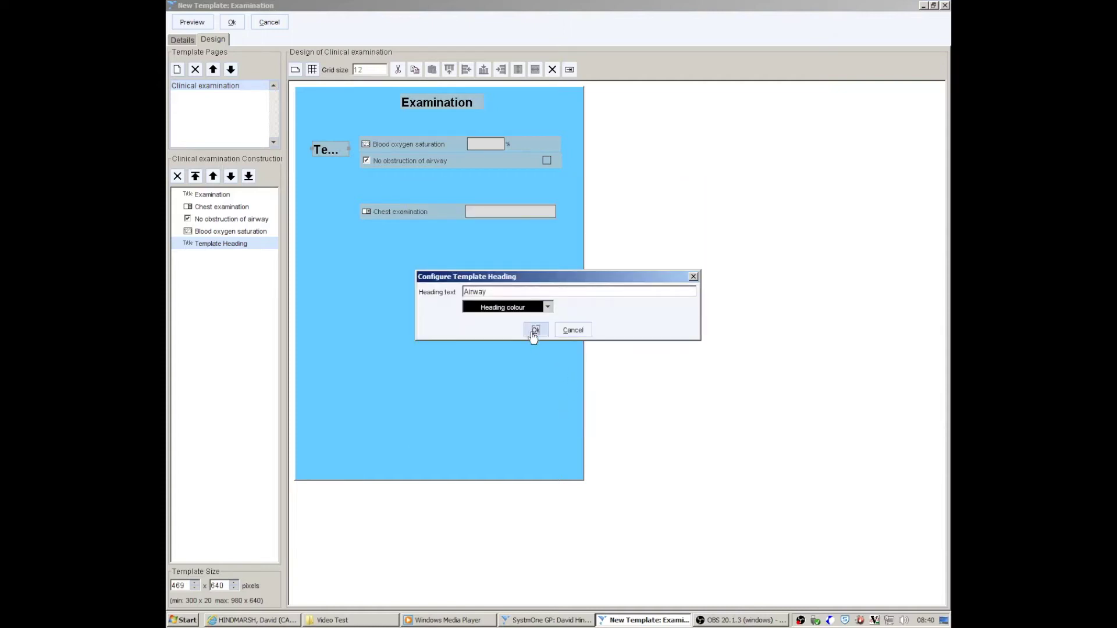
Move Airway under Examination, with the oxygen and airway obstruction fields beneath it.
mouse_move(330, 152)
left_mouse_down()
mouse_move(326, 133)
mouse_move(382, 130)
left_mouse_up()
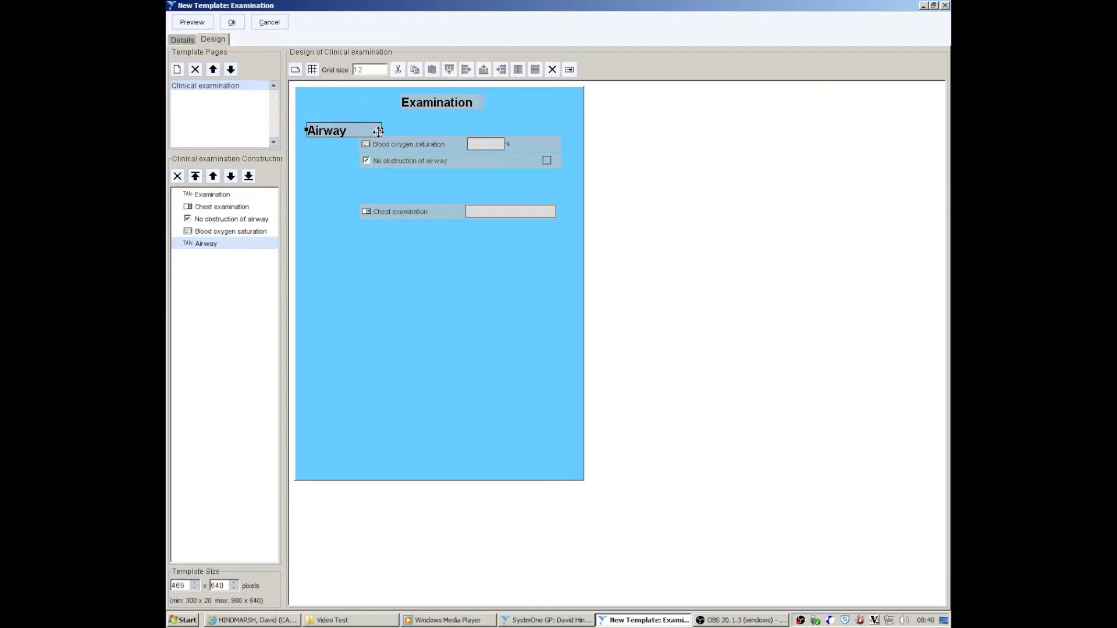
left_click(352, 171)
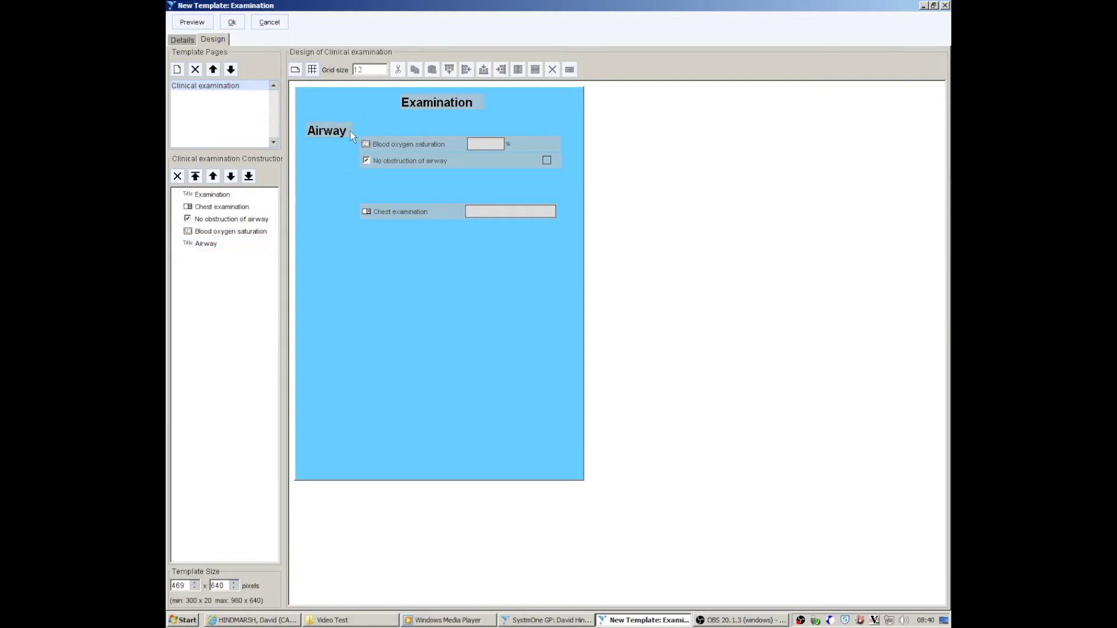
left_click_drag(350, 131, 575, 184)
mouse_move(527, 147)
left_mouse_down()
mouse_move(492, 166)
mouse_move(474, 153)
left_mouse_up()
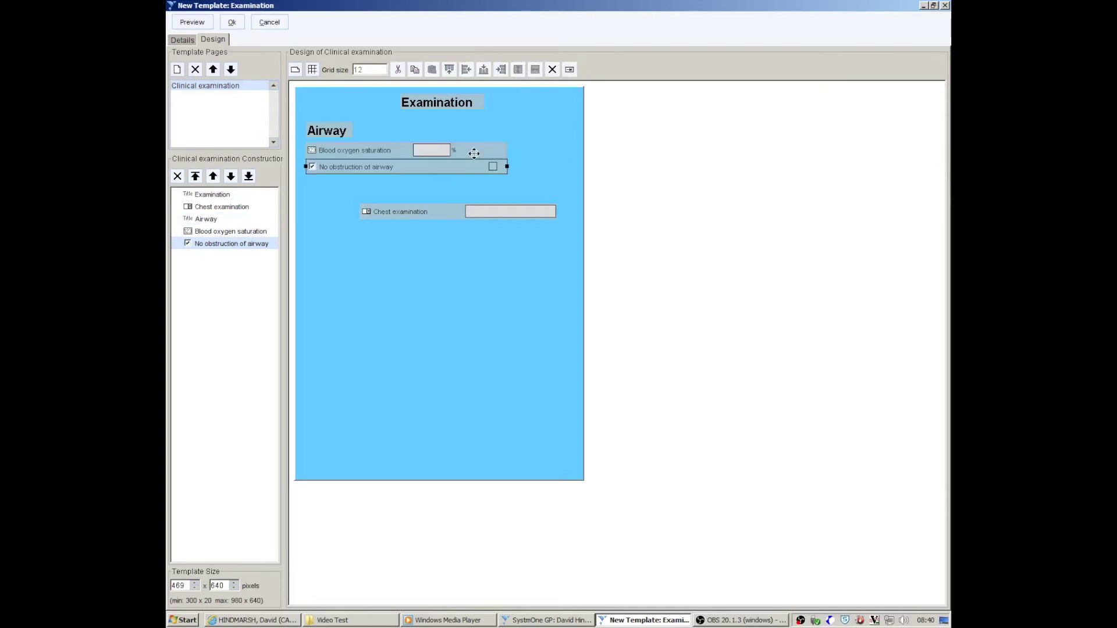
Duplicate the Airway heading and place the copy above Chest examination.
left_click(343, 131)
key("ctrl+c")
key("ctrl+v")
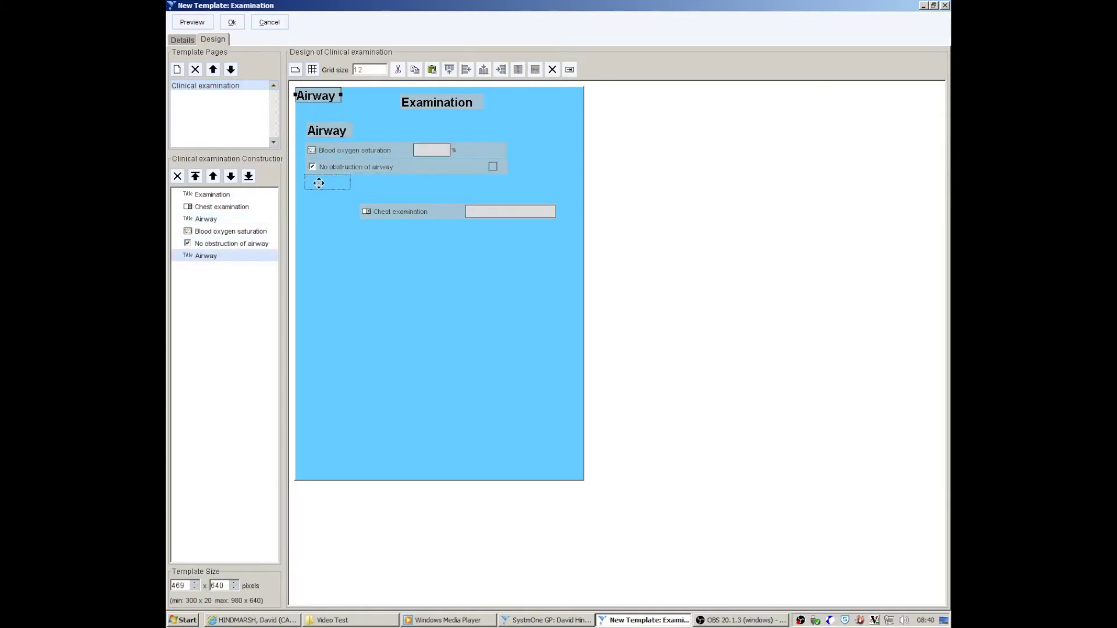
left_click_drag(319, 184, 321, 196)
Rename the copy 'Breathing' and widen it to show the full name.
double_click(326, 196)
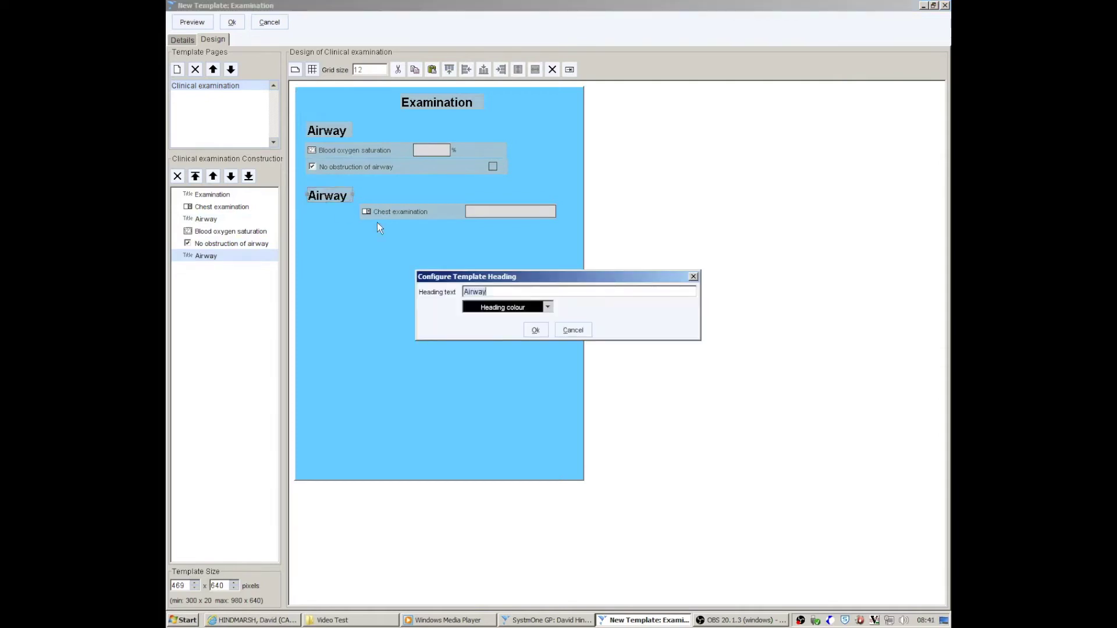
key("BackSpace")
key("BackSpace")
key("BackSpace")
type("Breathi")
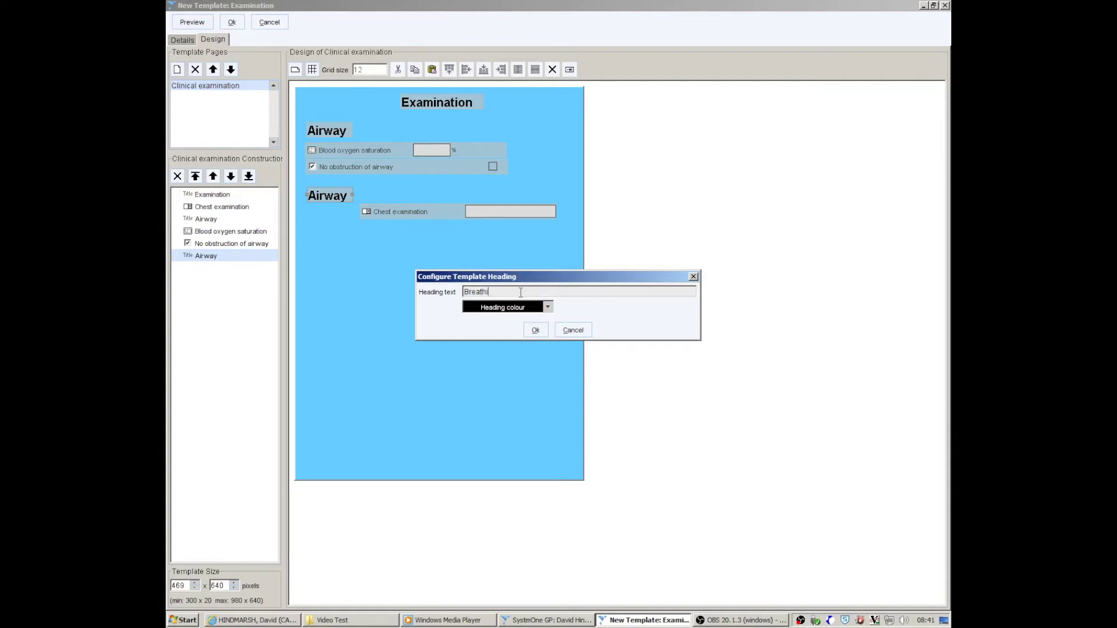
type("ng")
left_click(535, 330)
left_click(348, 197)
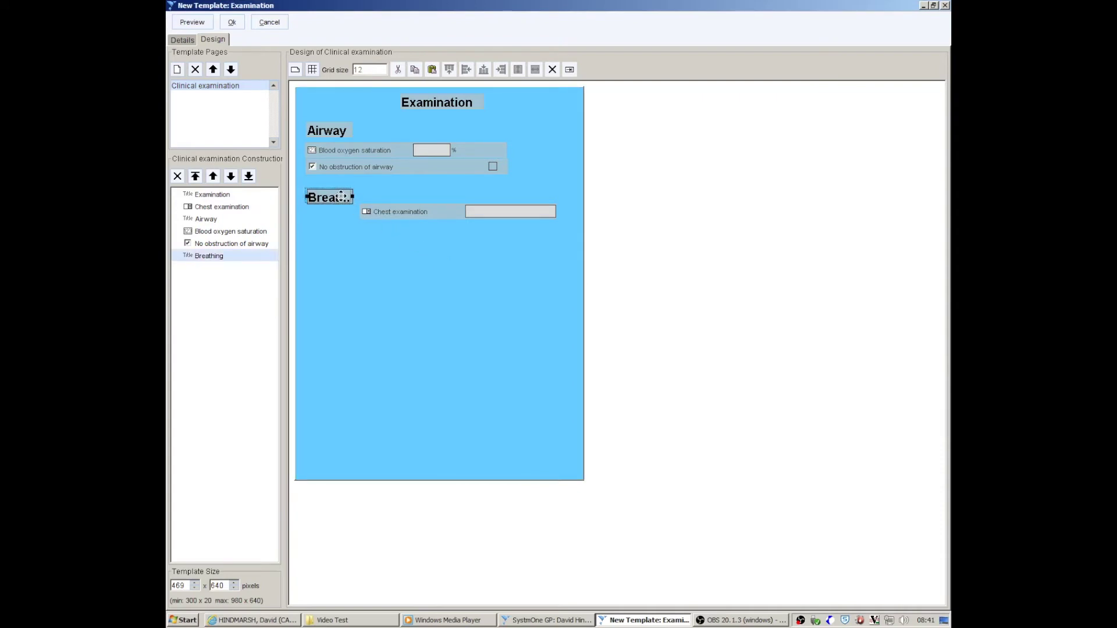
mouse_move(353, 197)
left_mouse_down()
mouse_move(387, 197)
mouse_move(389, 213)
mouse_move(356, 214)
left_mouse_up()
Bring up the Airway heading's actions menu and dismiss it unchanged.
left_click(349, 129)
right_click(333, 126)
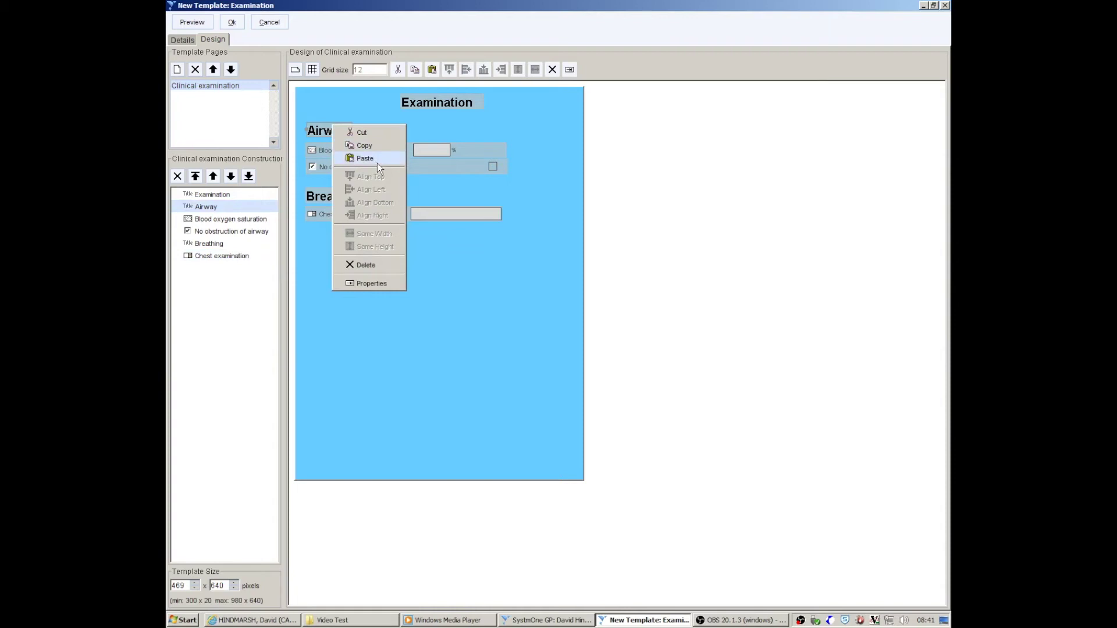
left_click(495, 285)
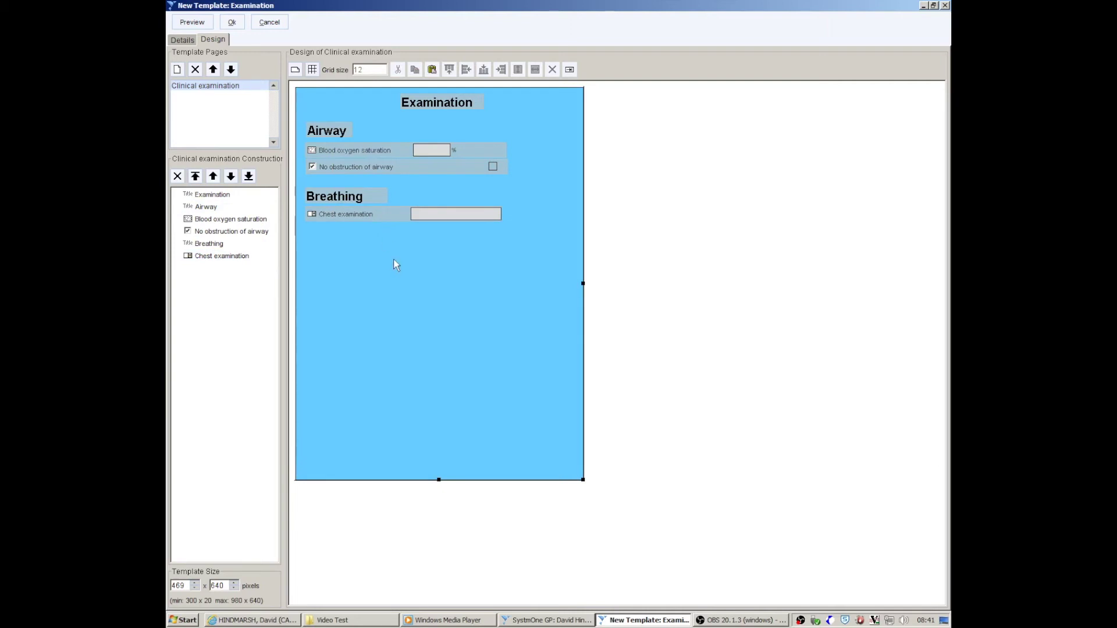
left_click(381, 217)
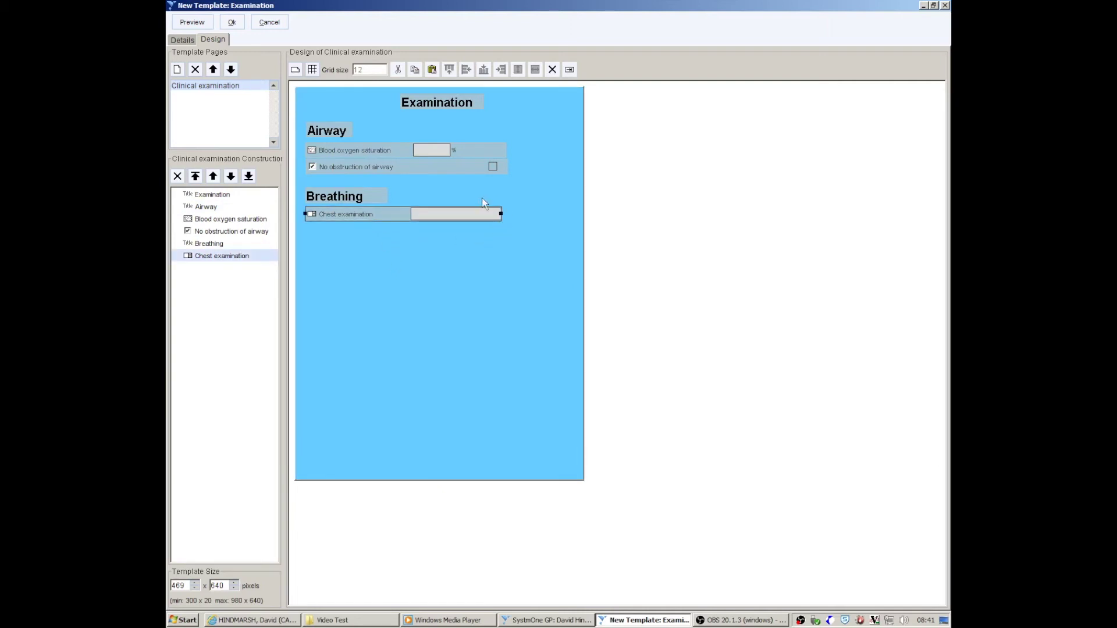
right_click(382, 214)
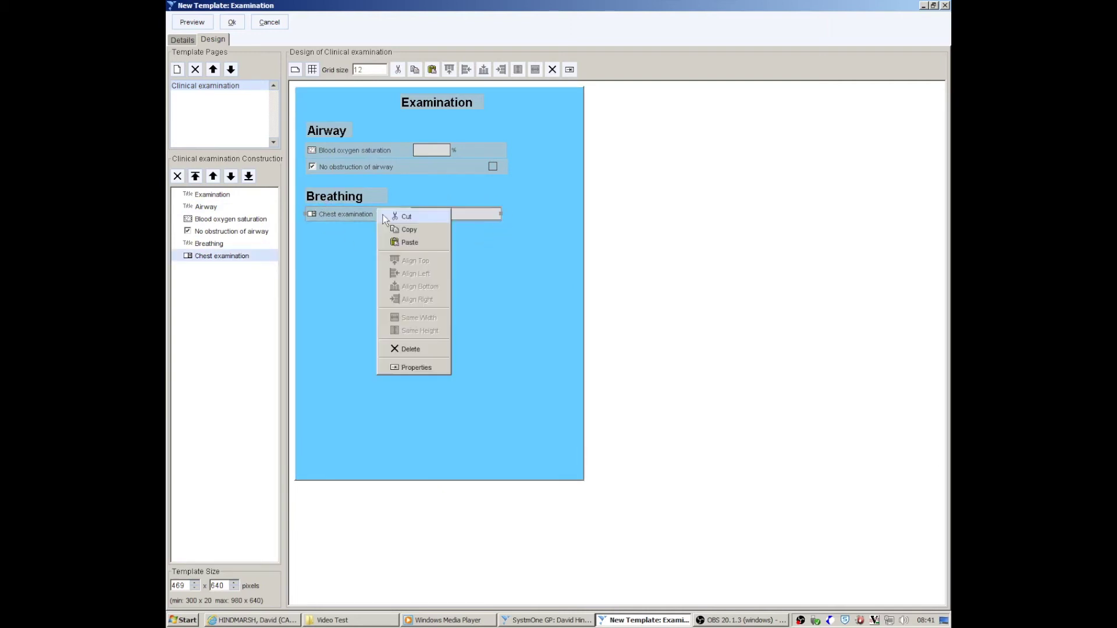
left_click(426, 365)
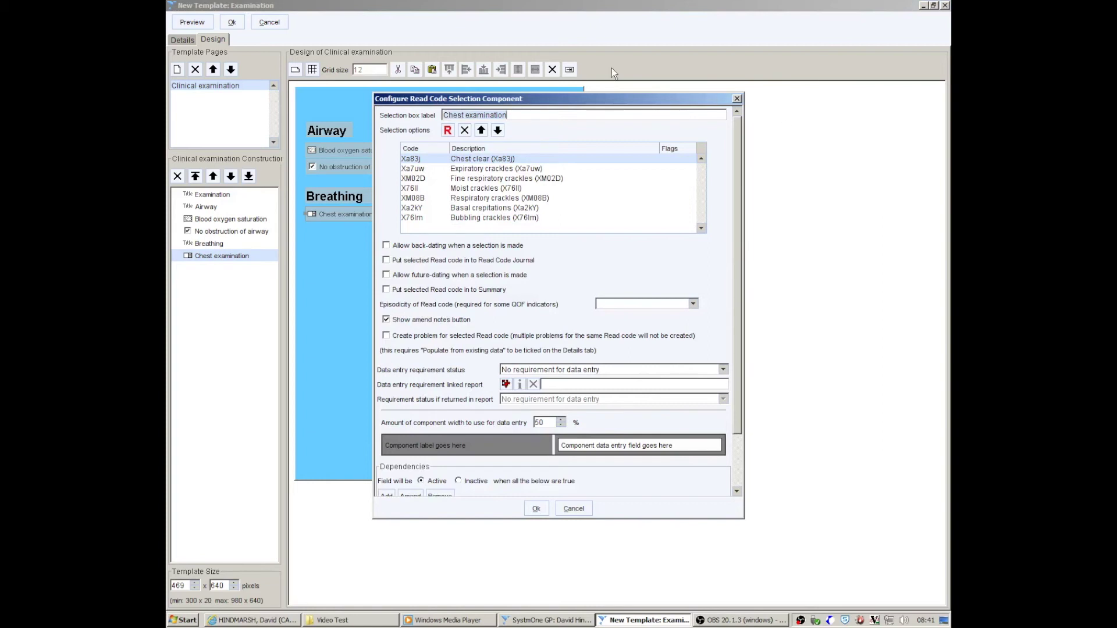
left_click(737, 100)
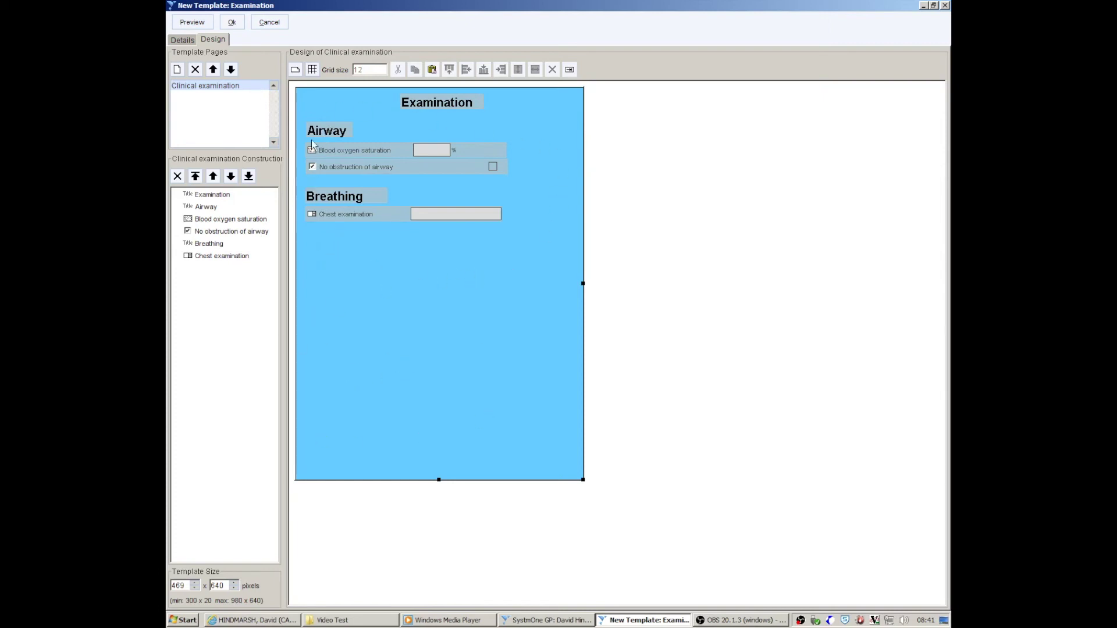
Preview the Examination template to check its Airway and Breathing sections.
left_click(188, 24)
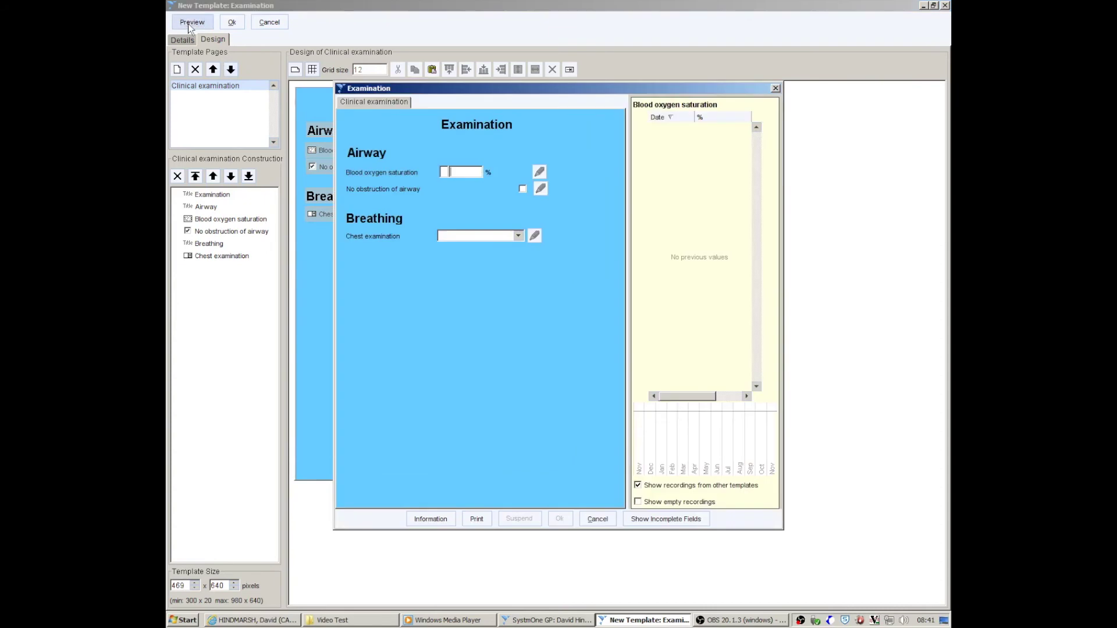